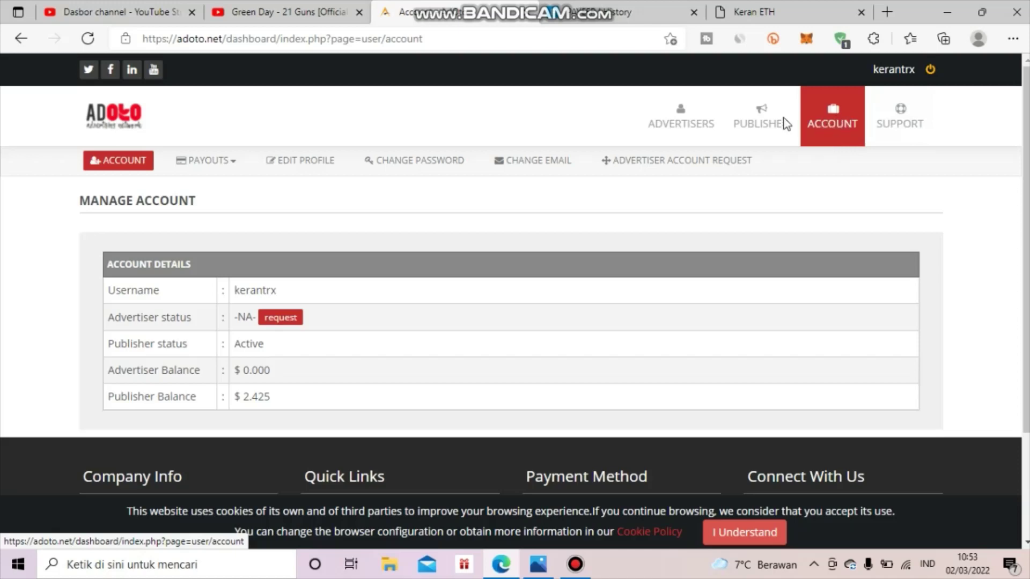
Step: Go to the publisher area, view its managed sites, and open the form for adding a site
left_click(759, 125)
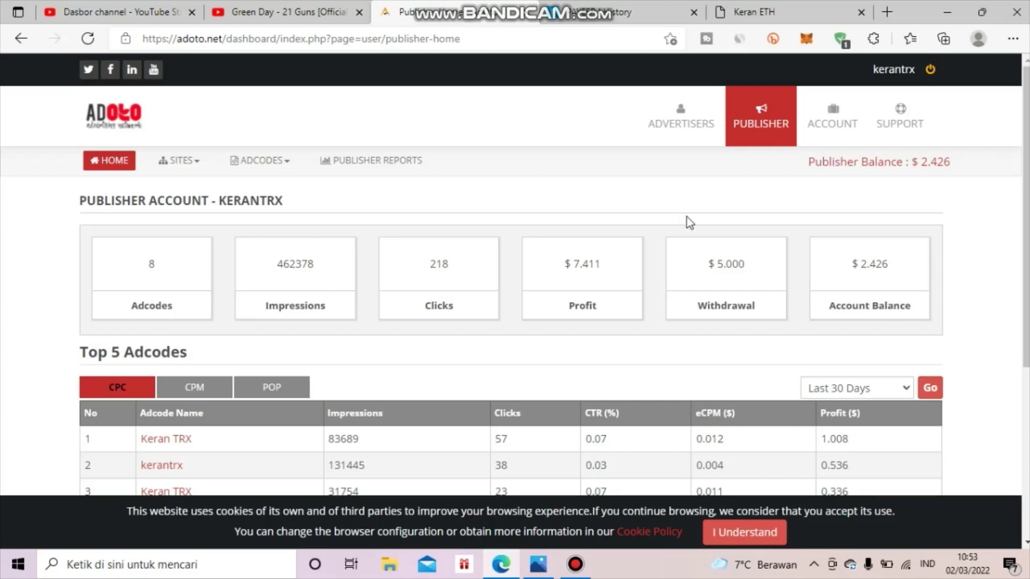
left_click(191, 165)
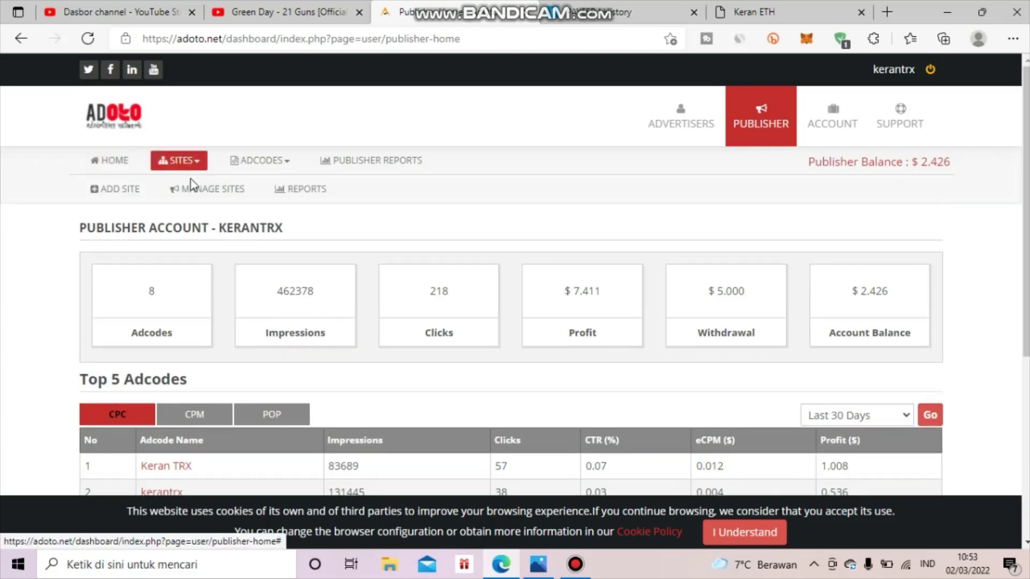
left_click(187, 190)
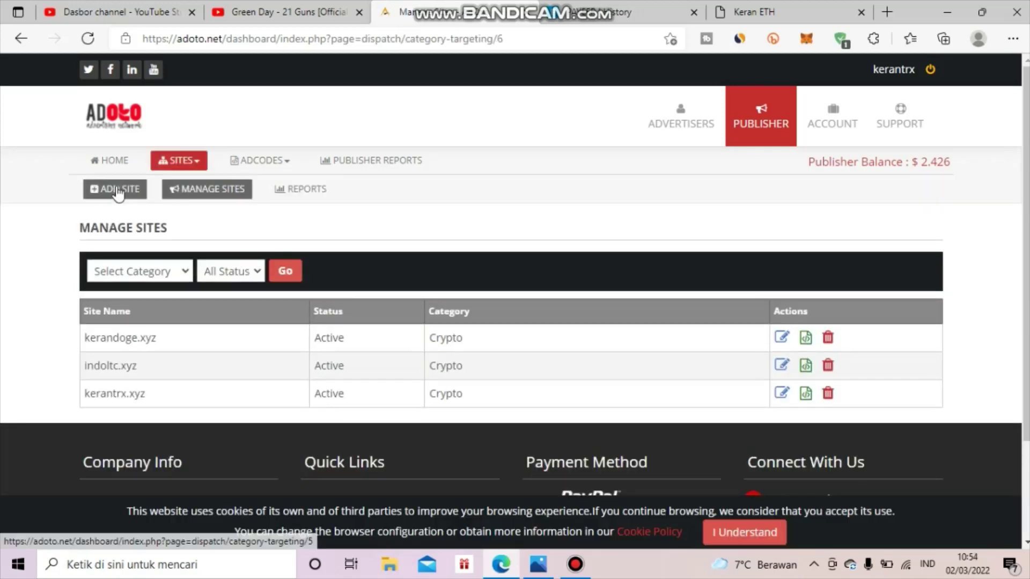
left_click(118, 191)
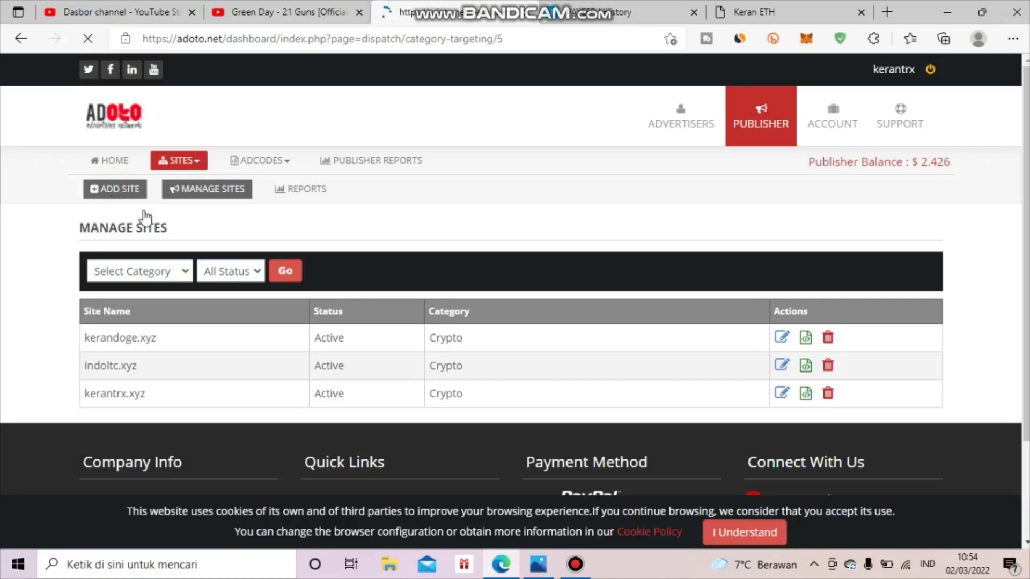
scroll(203, 244, "down", 1)
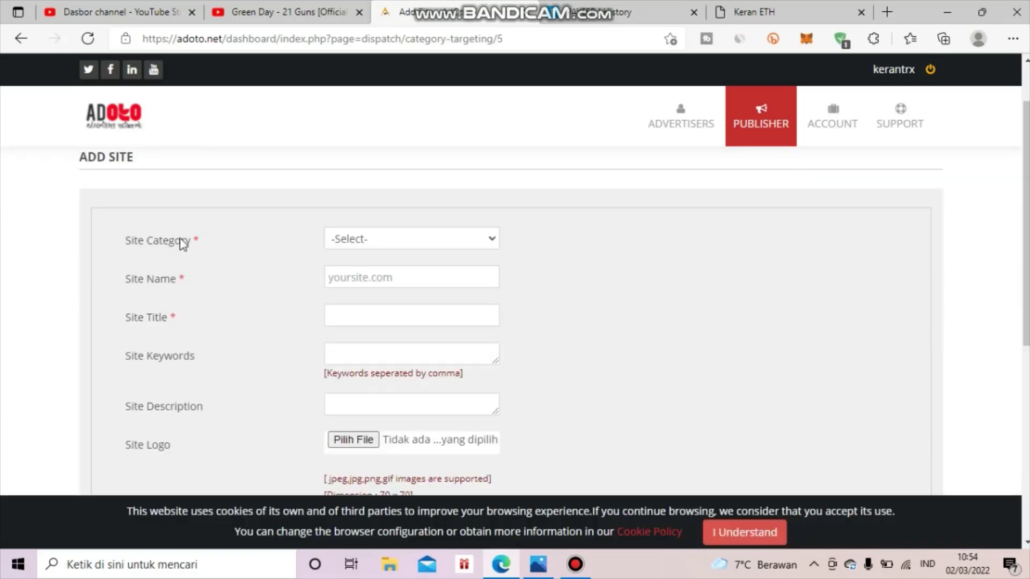
Step: Set the site category to Downloads and the site name to indoltc.xyz
left_click(392, 236)
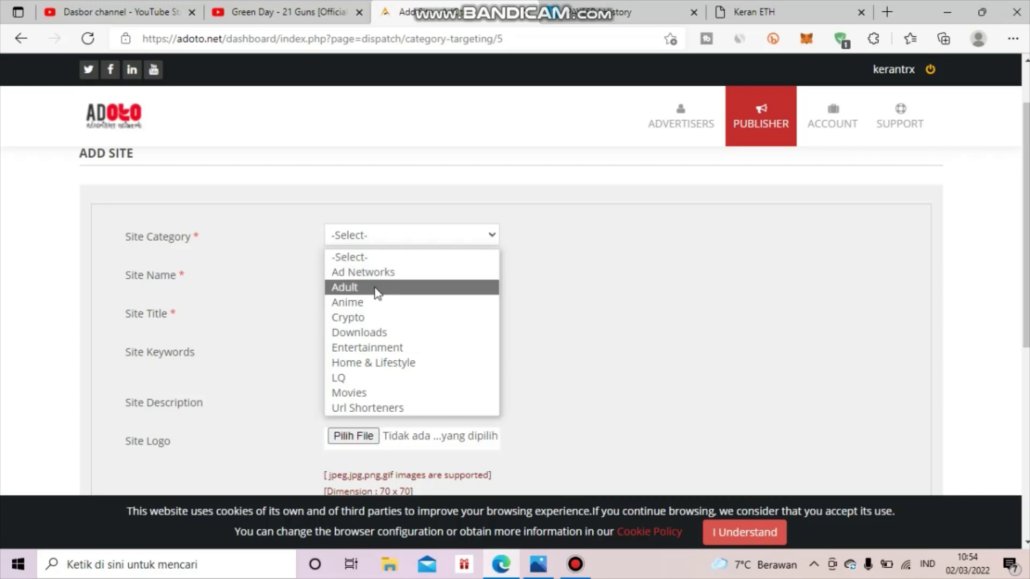
left_click(386, 336)
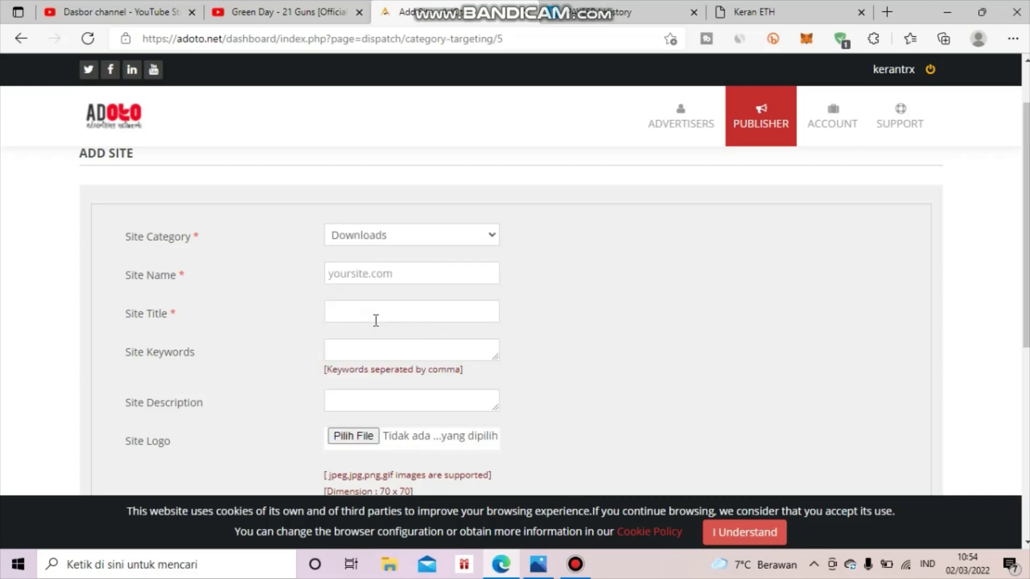
left_click(368, 275)
left_click(369, 277)
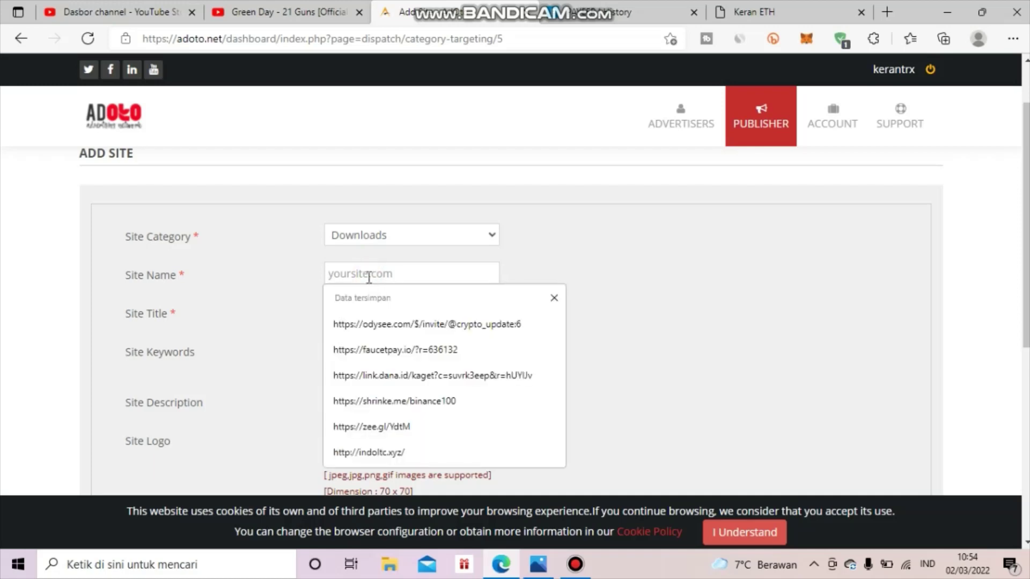
type("indo")
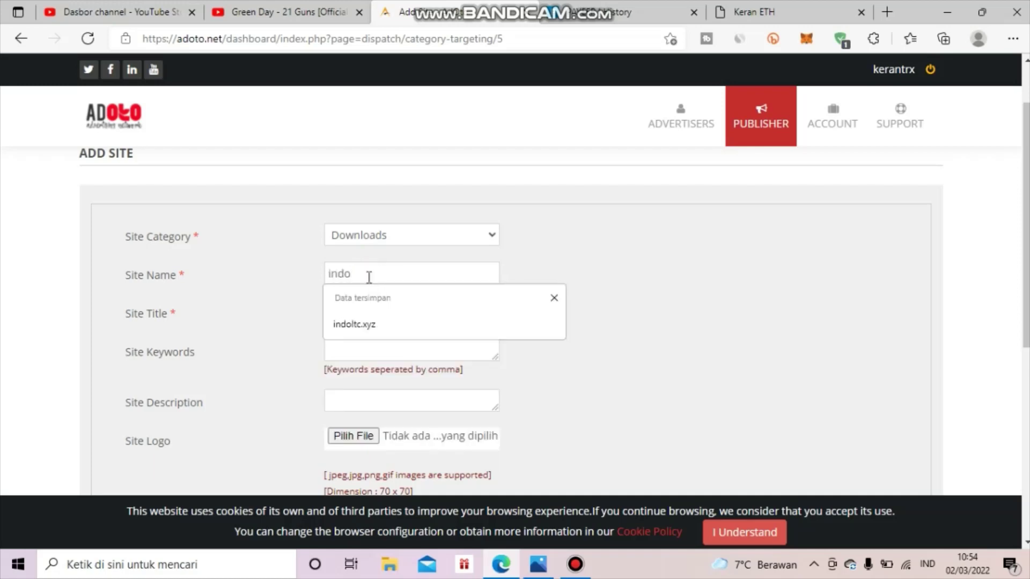
type("ly")
key("BackSpace")
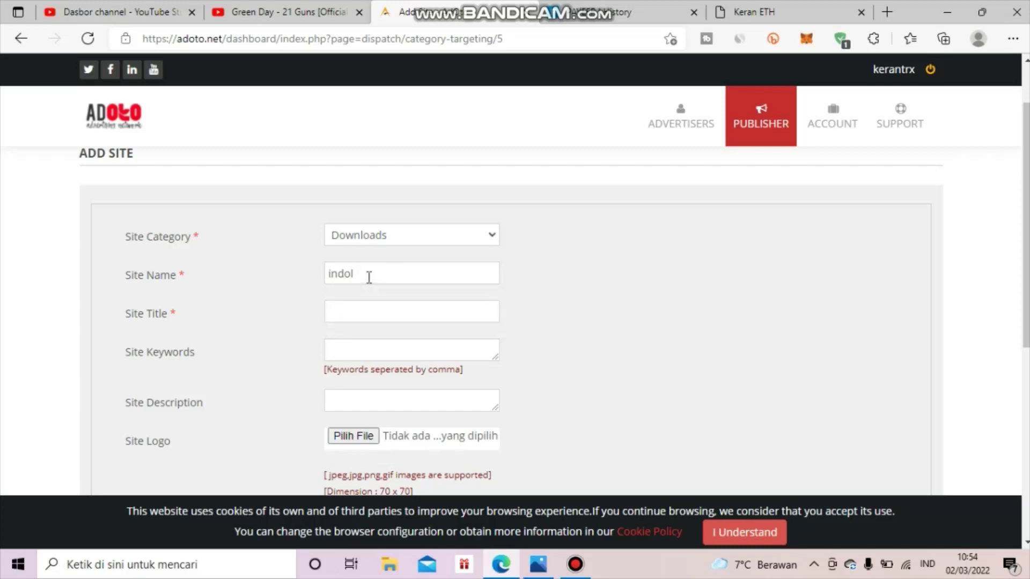
left_click(368, 324)
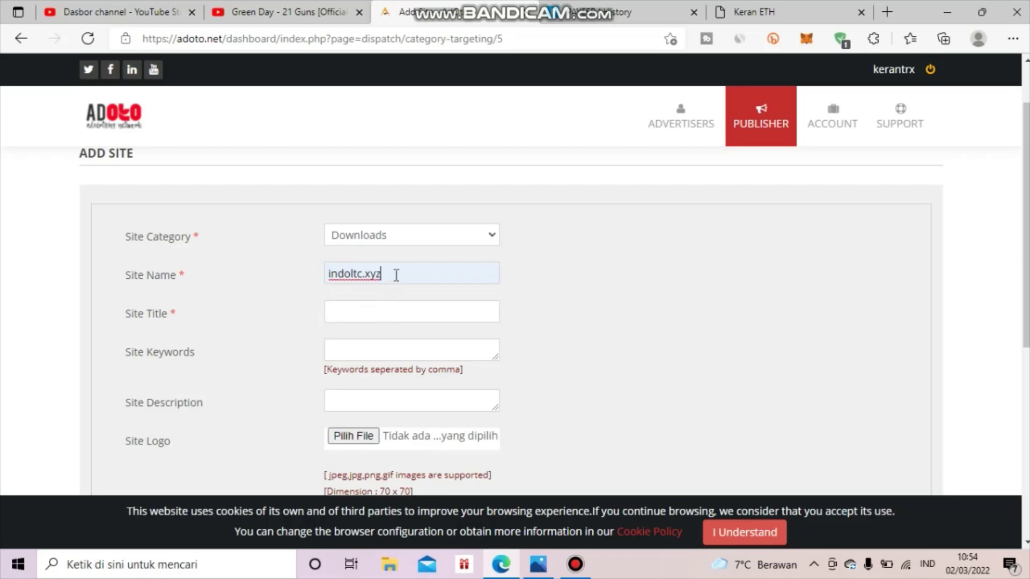
Step: Enter "indo ltc" as the site title and "indo ltc, faucet, blog," as the site keywords
left_click(375, 308)
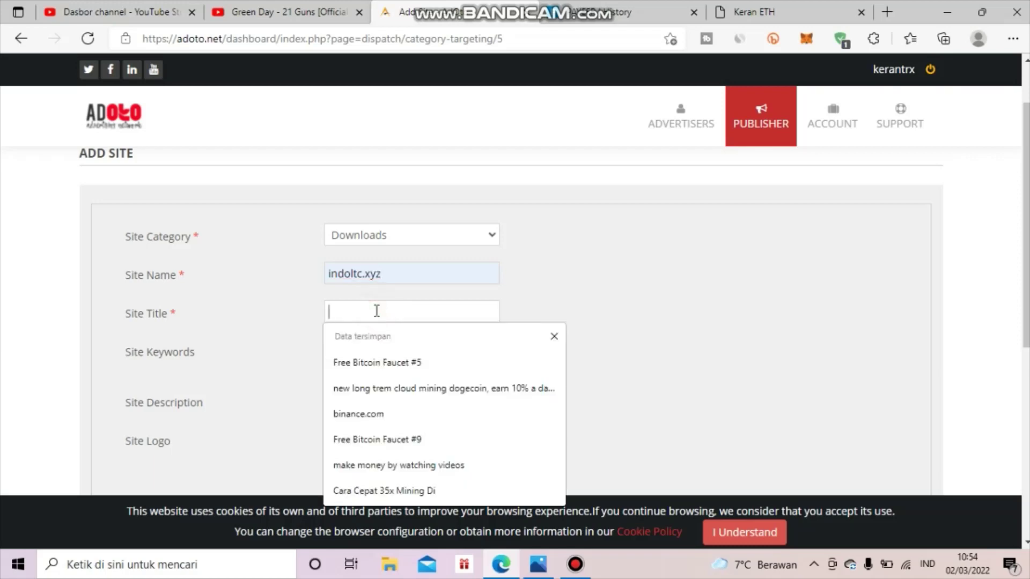
type("indo")
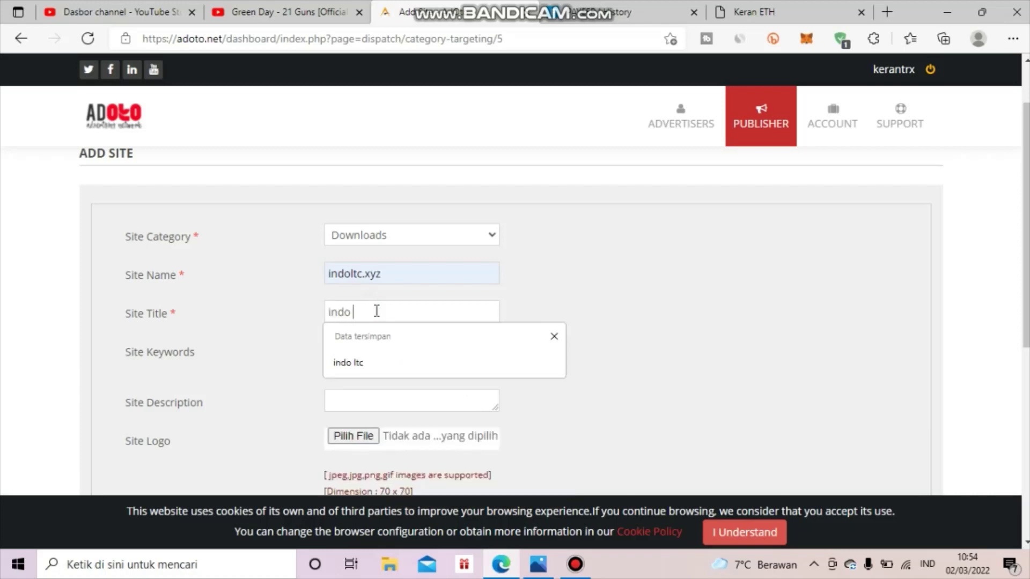
type(" ltc")
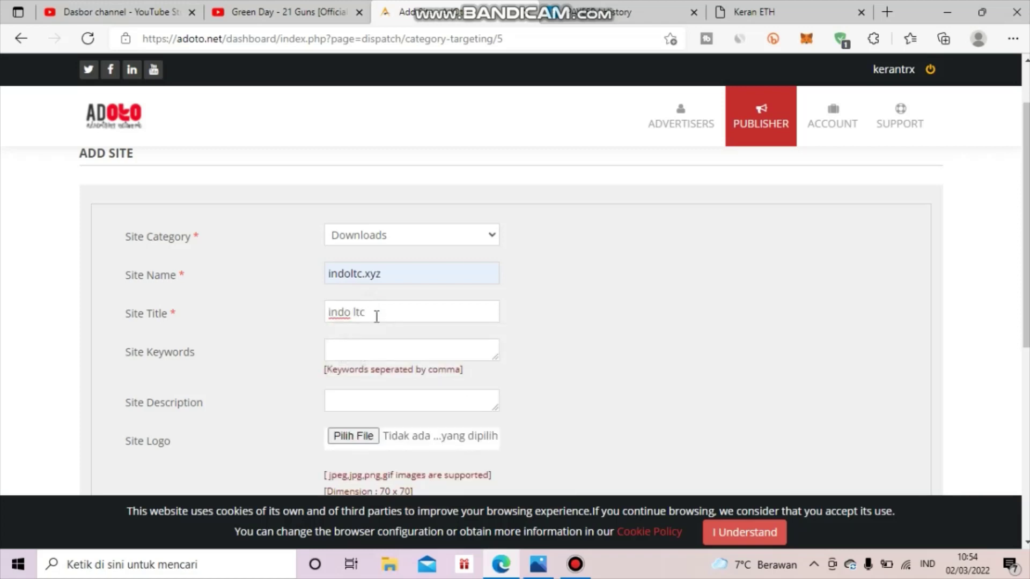
left_click(372, 349)
type("indo ltc,")
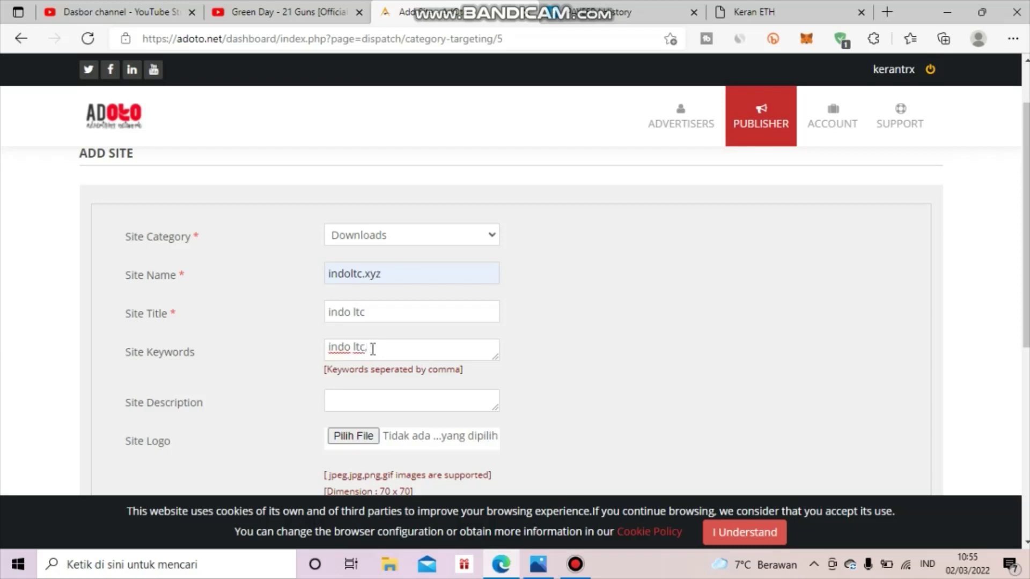
type(" faucet, blog,")
Step: Enter "best faucet in indonesia" as the site description
left_click(376, 402)
type("be")
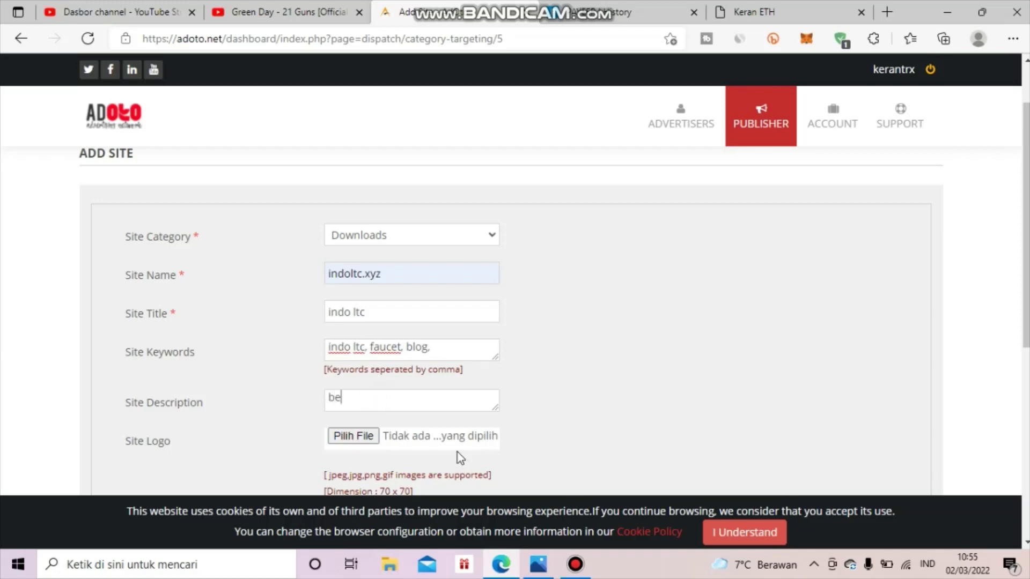
key("BackSpace")
key("BackSpace")
type("best f")
type("su")
key("BackSpace")
key("BackSpace")
type("aucet in ")
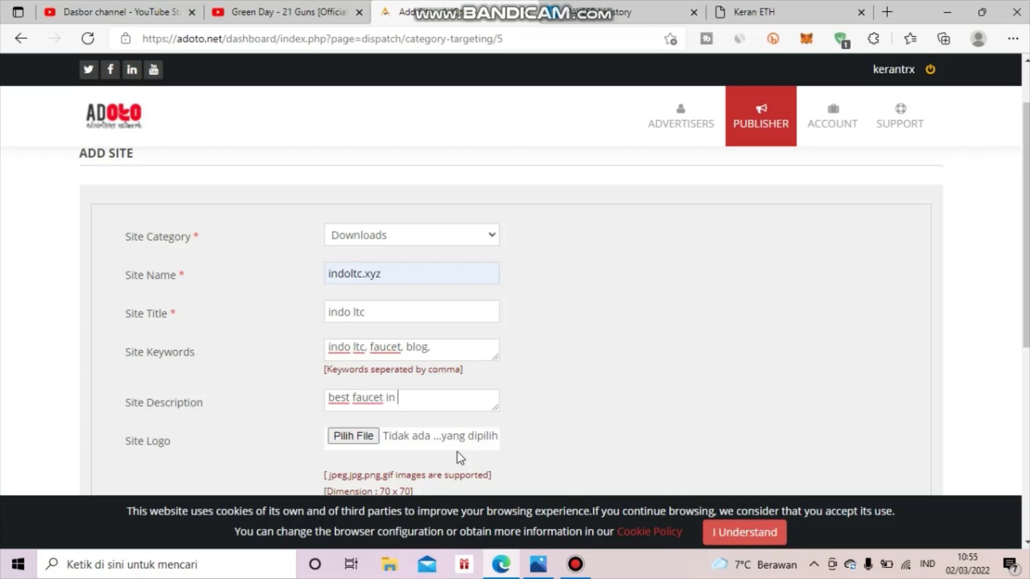
type("indonesia")
key("BackSpace")
key("BackSpace")
type("ia")
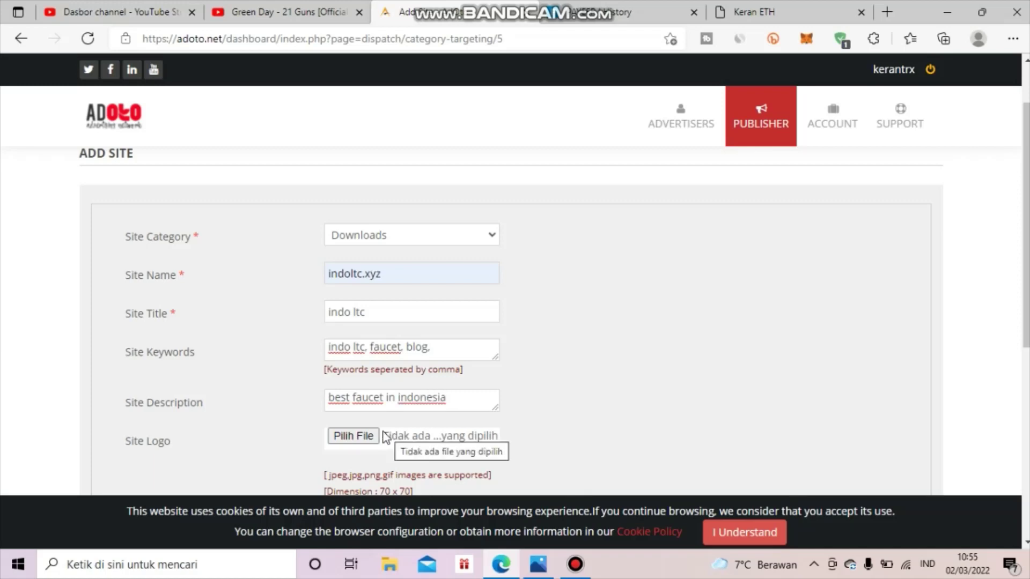
Step: Check the logo and thumbshot requirements and try capturing an area of the Keran ETH page as a web screenshot
scroll(570, 405, "down", 2)
scroll(569, 406, "down", 2)
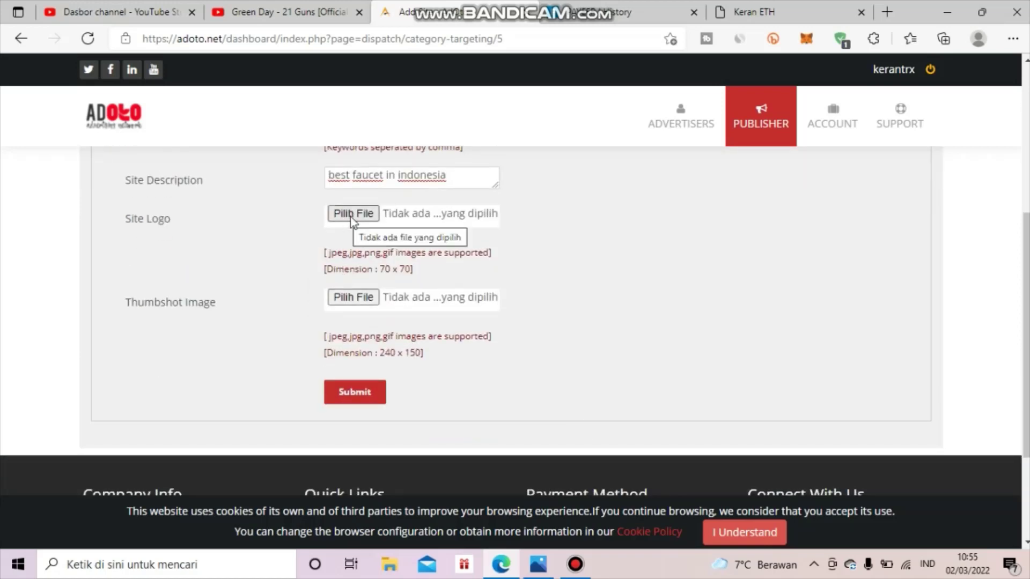
scroll(357, 216, "up", 3)
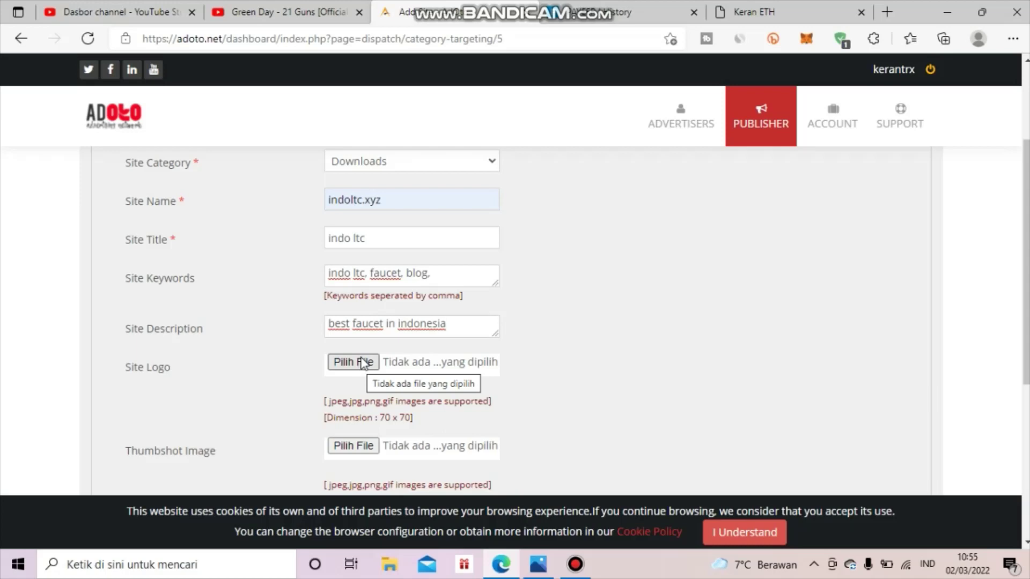
scroll(363, 363, "down", 1)
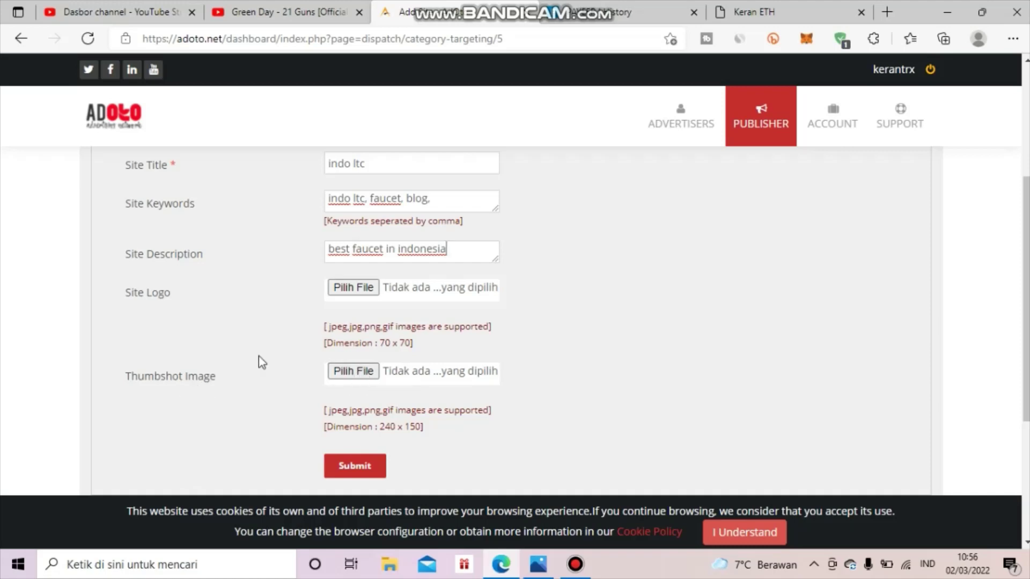
left_click(751, 12)
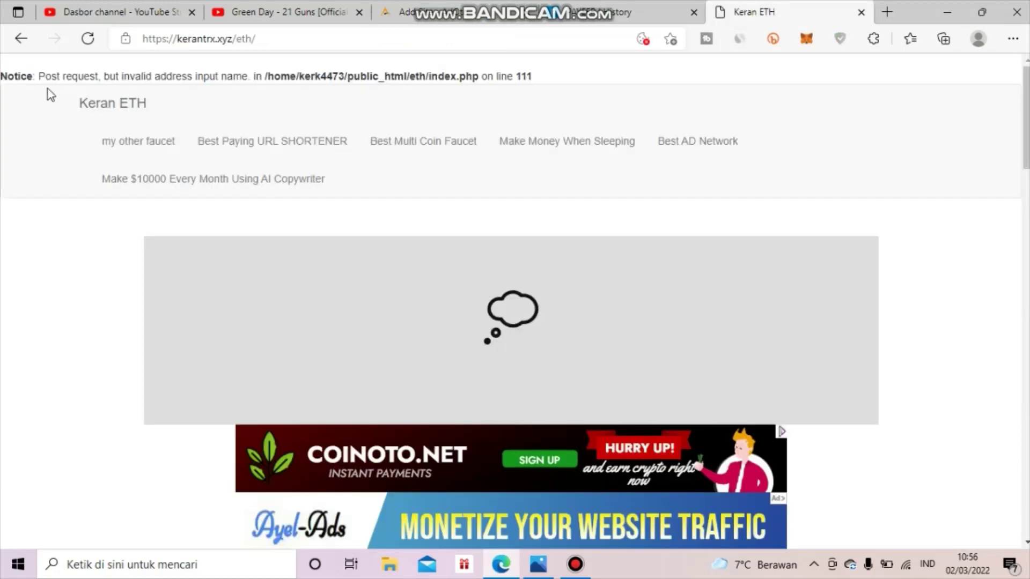
right_click(10, 97)
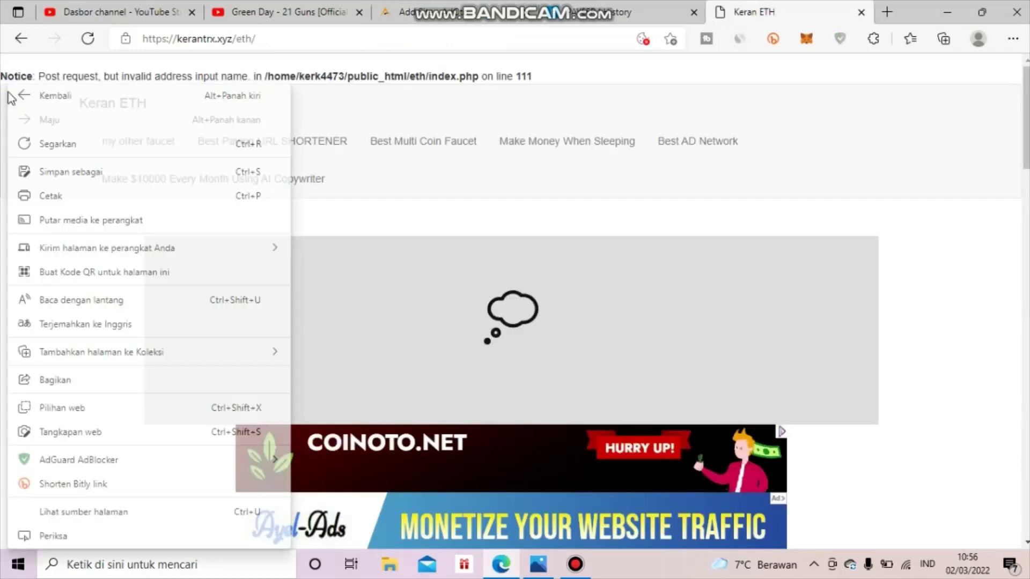
left_click(79, 432)
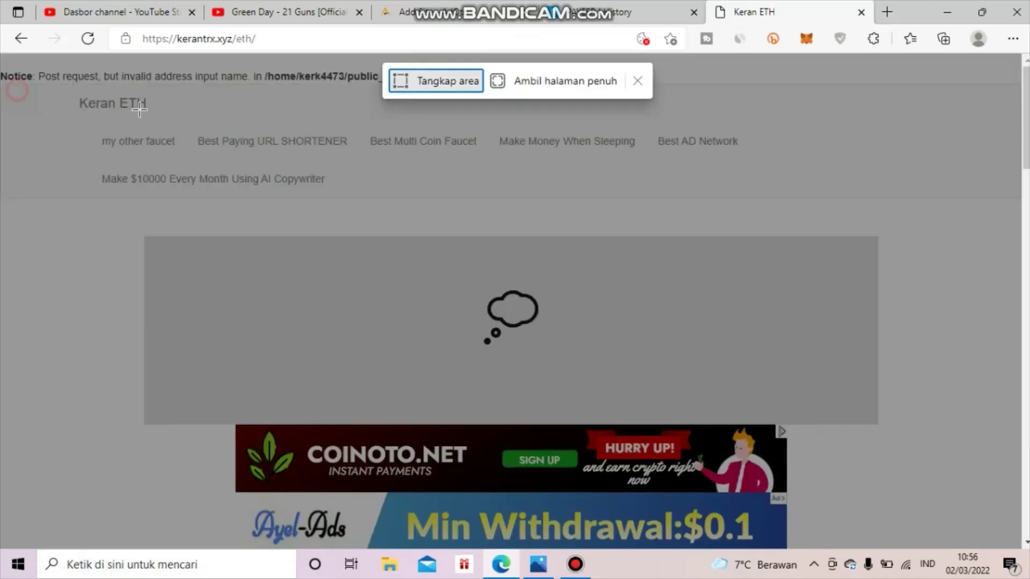
left_click_drag(9, 92, 1019, 558)
scroll(971, 499, "down", 3)
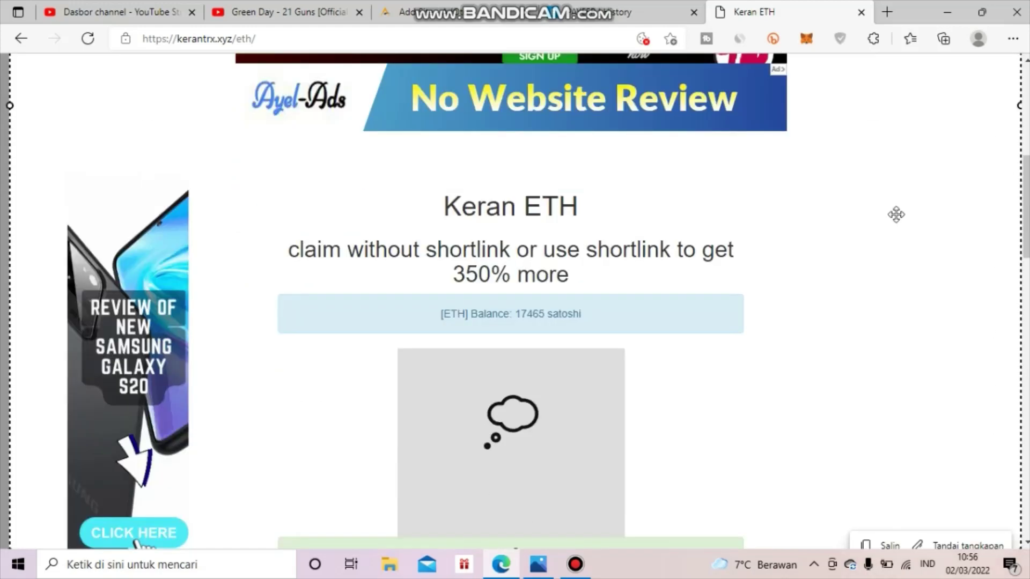
scroll(790, 504, "down", 1)
left_click(790, 503)
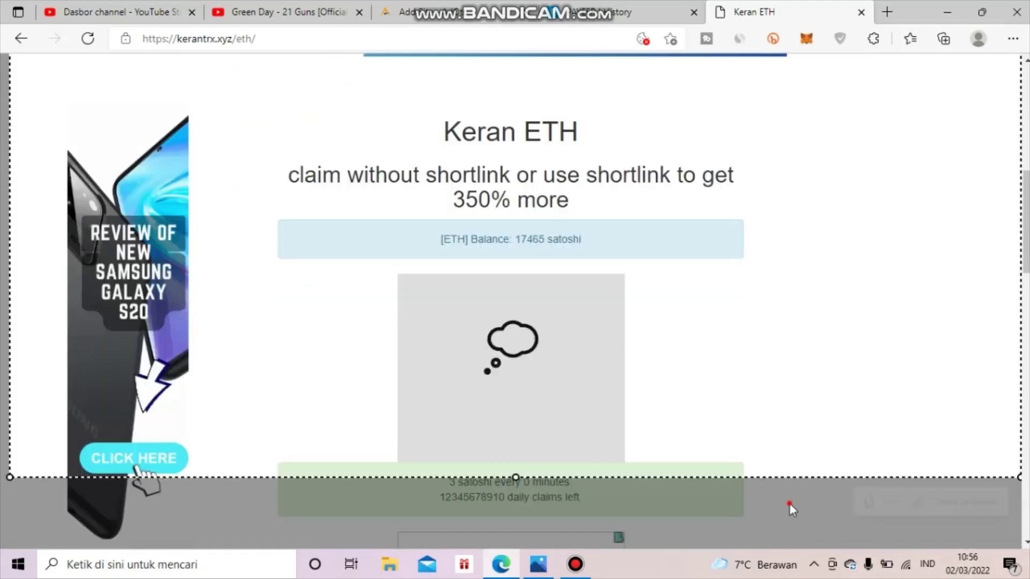
key("Escape")
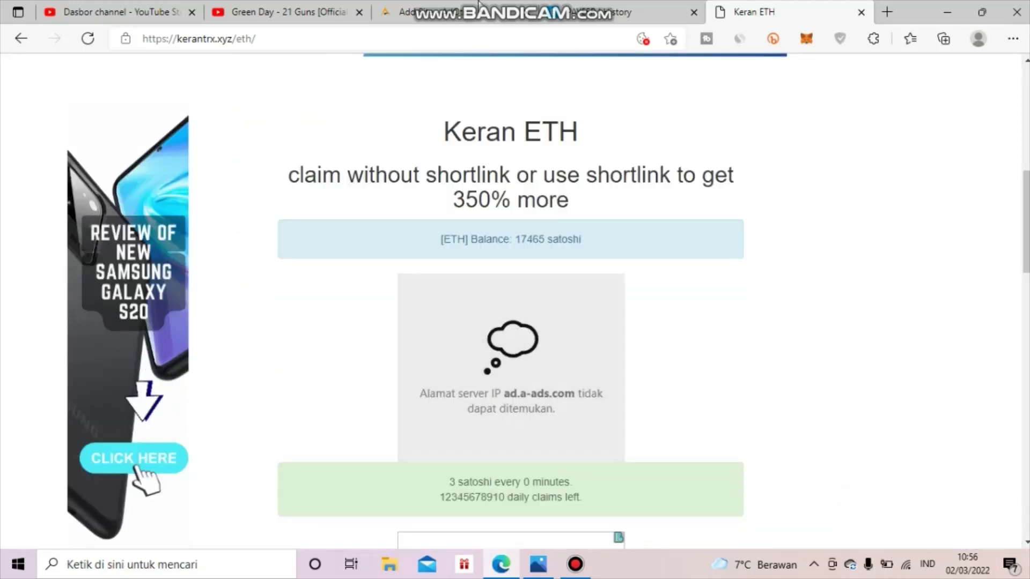
scroll(579, 292, "up", 5)
left_click(441, 11)
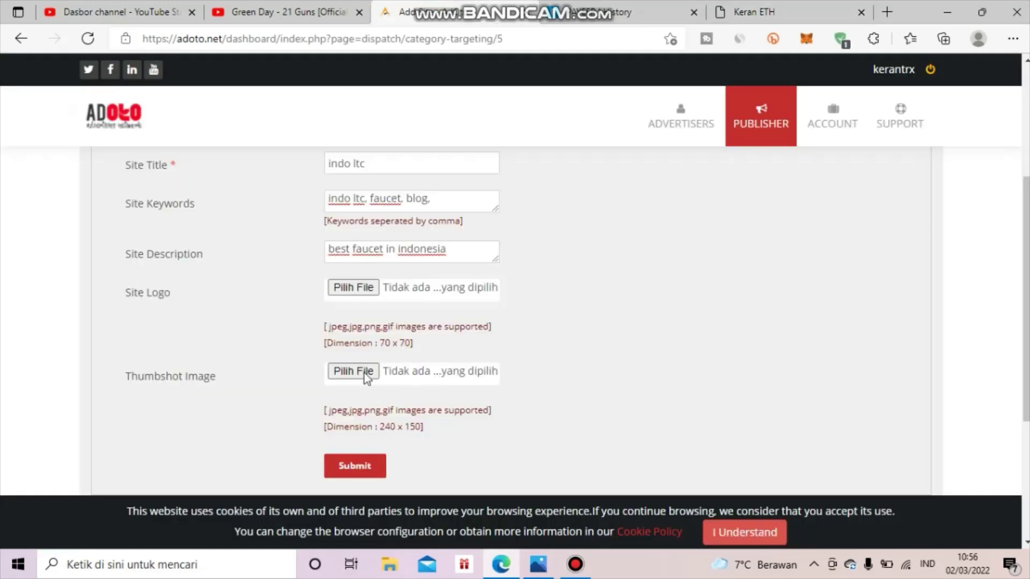
Step: Return to the Adoto account page and examine the Payeer transaction history, loading older entries
left_click(356, 467)
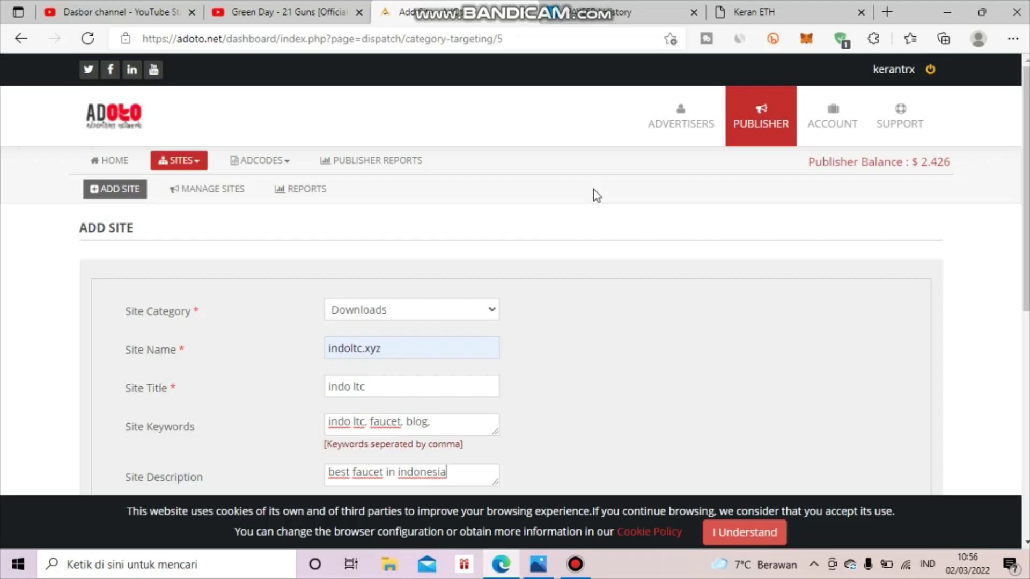
left_click(847, 122)
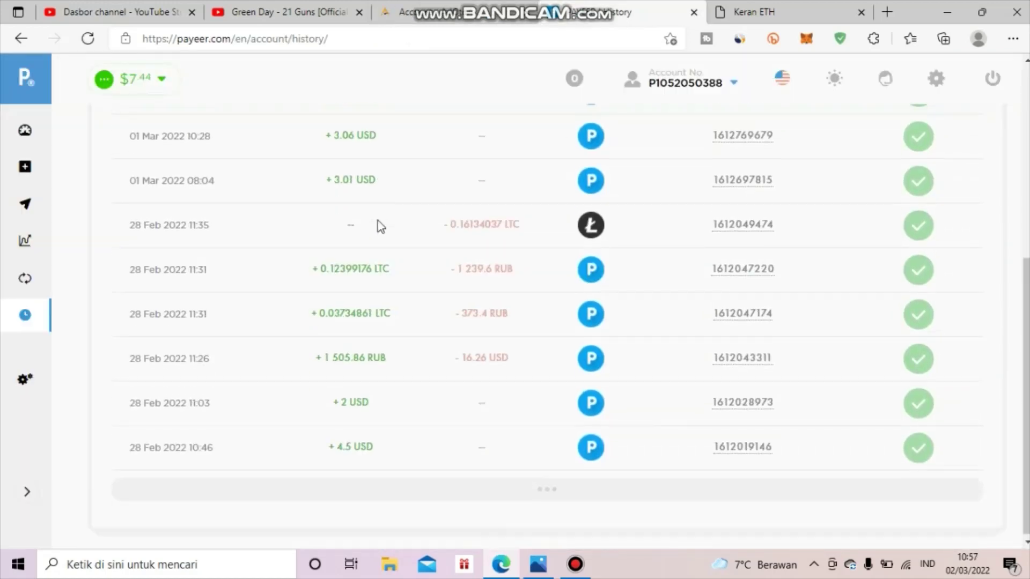
left_click(543, 497)
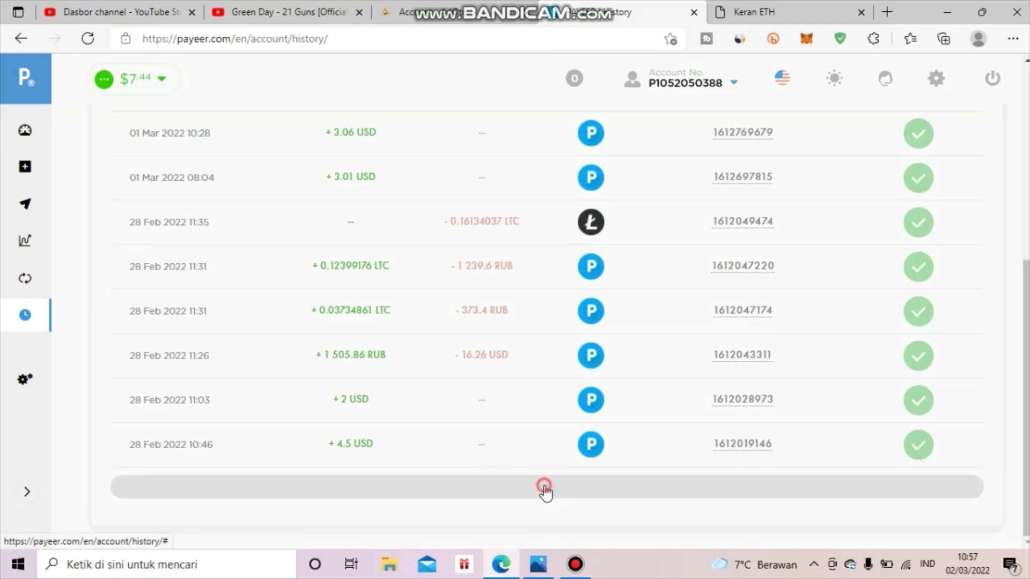
scroll(544, 489, "down", 6)
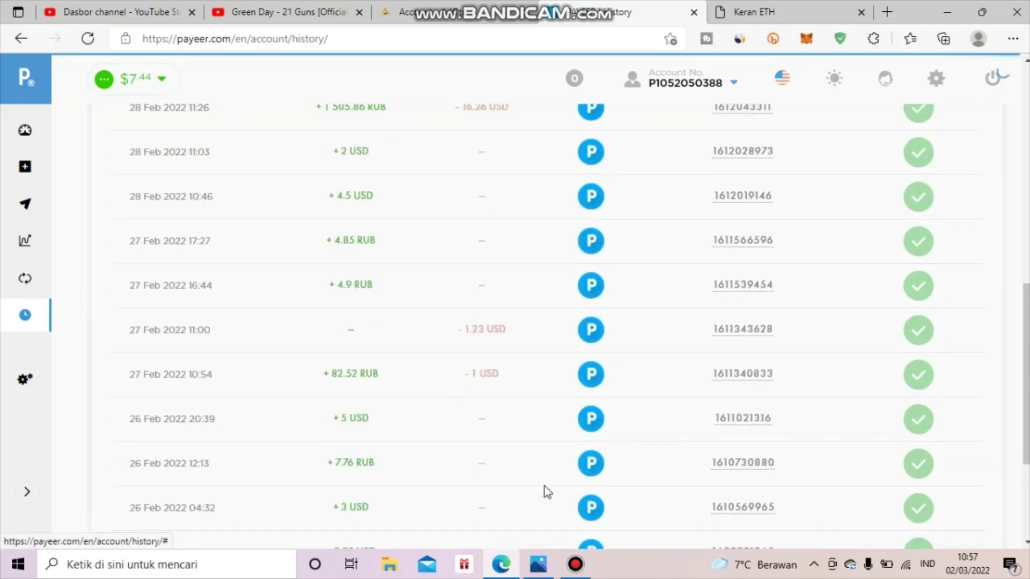
scroll(386, 361, "up", 2)
scroll(389, 361, "up", 6)
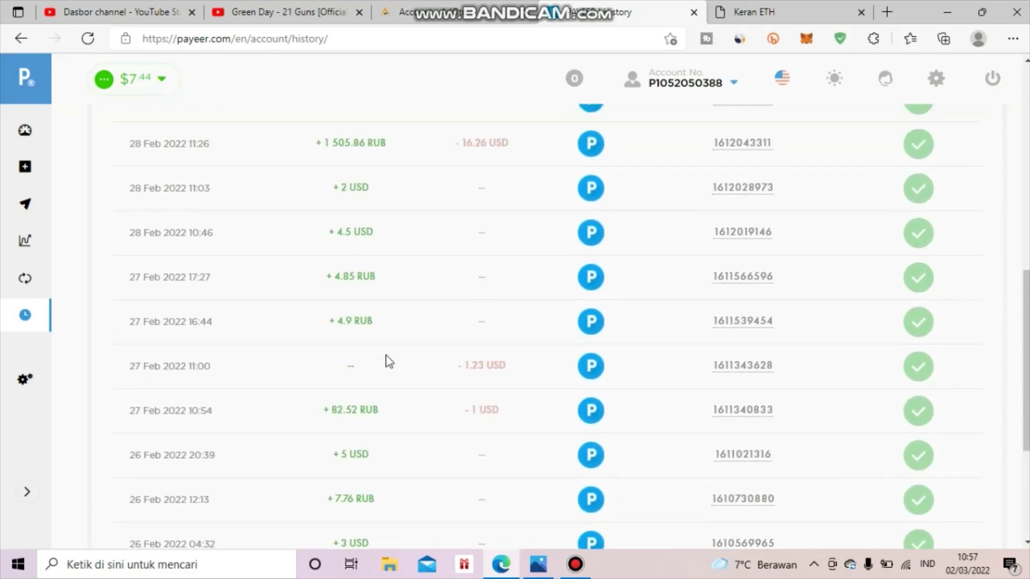
scroll(389, 361, "up", 2)
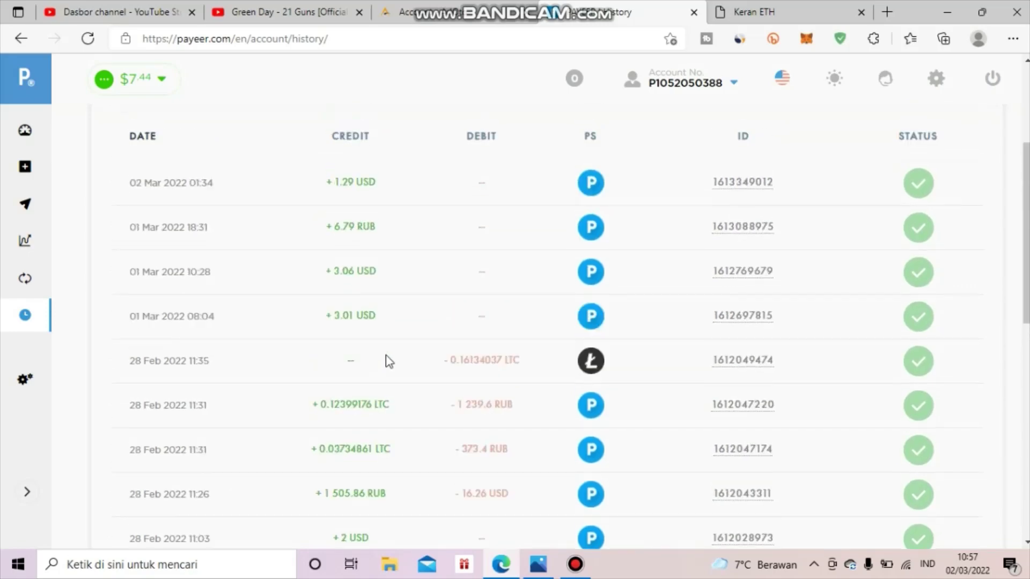
scroll(389, 361, "down", 6)
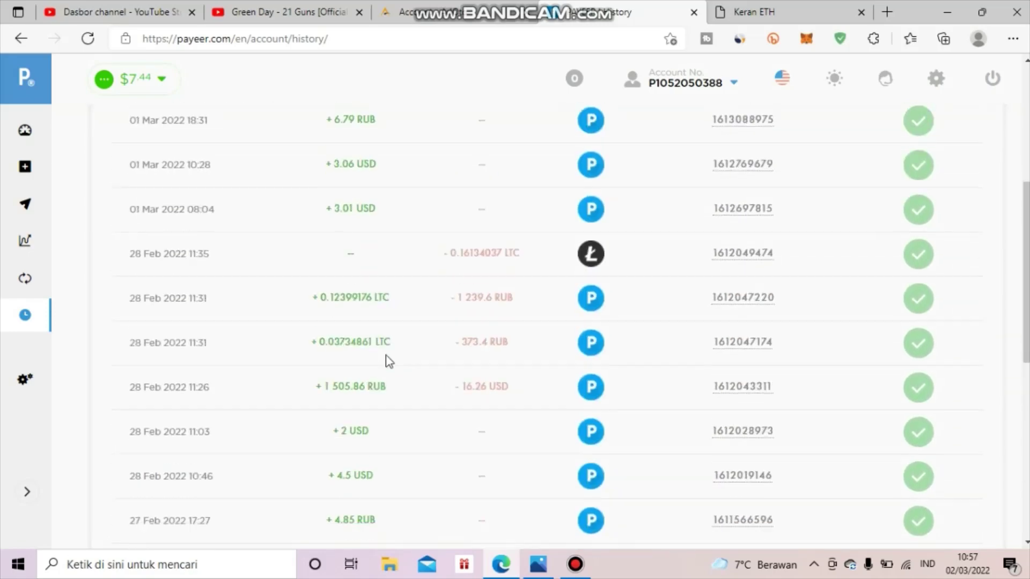
Step: Find the 5 USD transfer of 26 Feb 2022 20:39 in the Payeer history and open its operation details
scroll(389, 361, "down", 4)
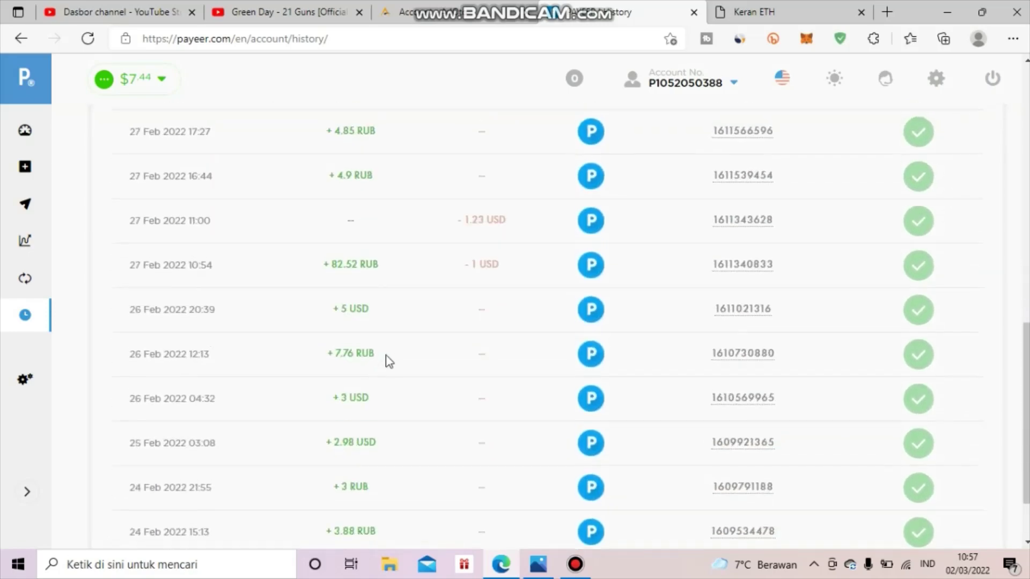
scroll(389, 361, "up", 2)
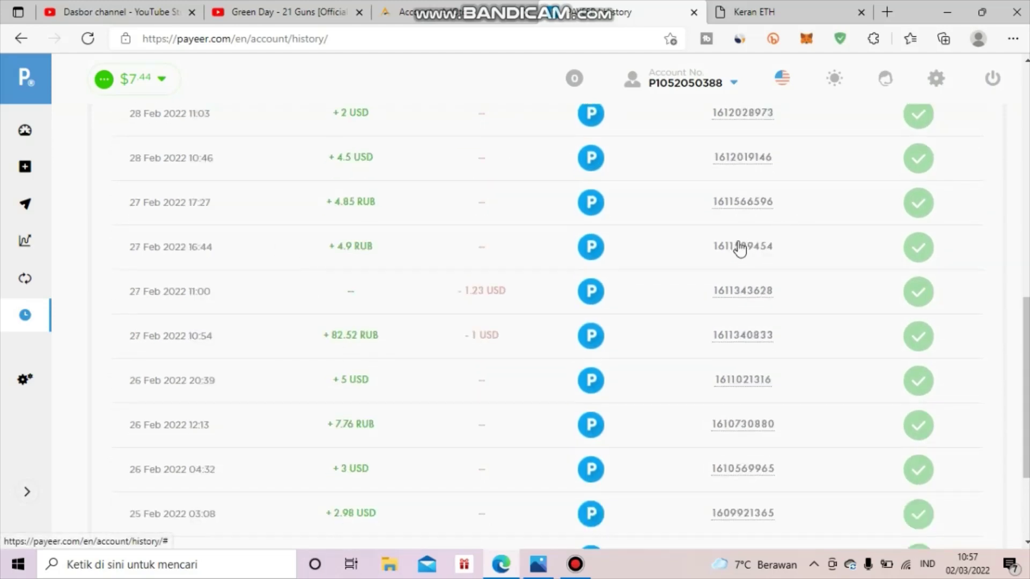
left_click(743, 382)
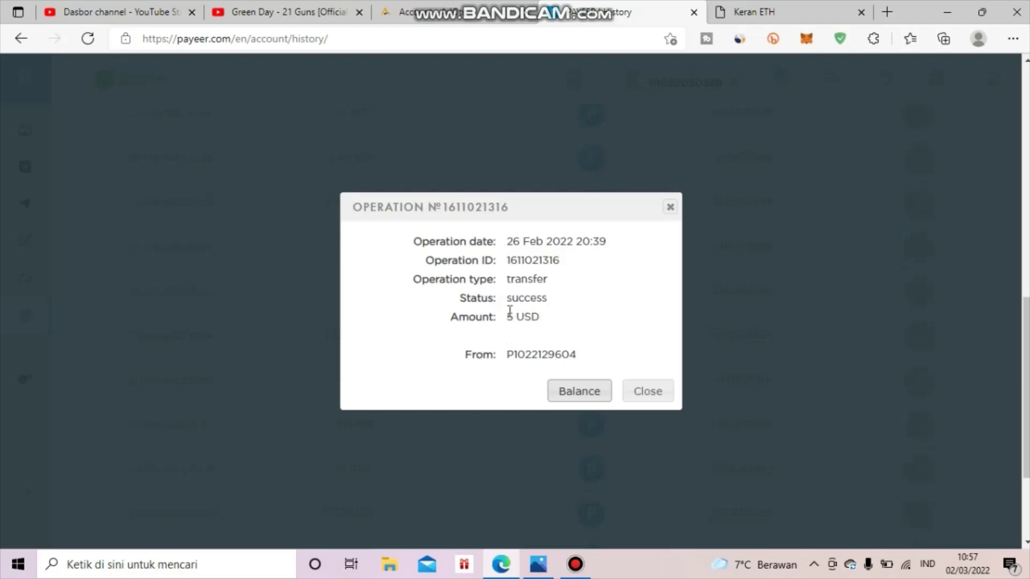
Step: View the withdrawal history in the Adoto account and compare the approved Payeer payout with the Payeer operation details
left_click(408, 12)
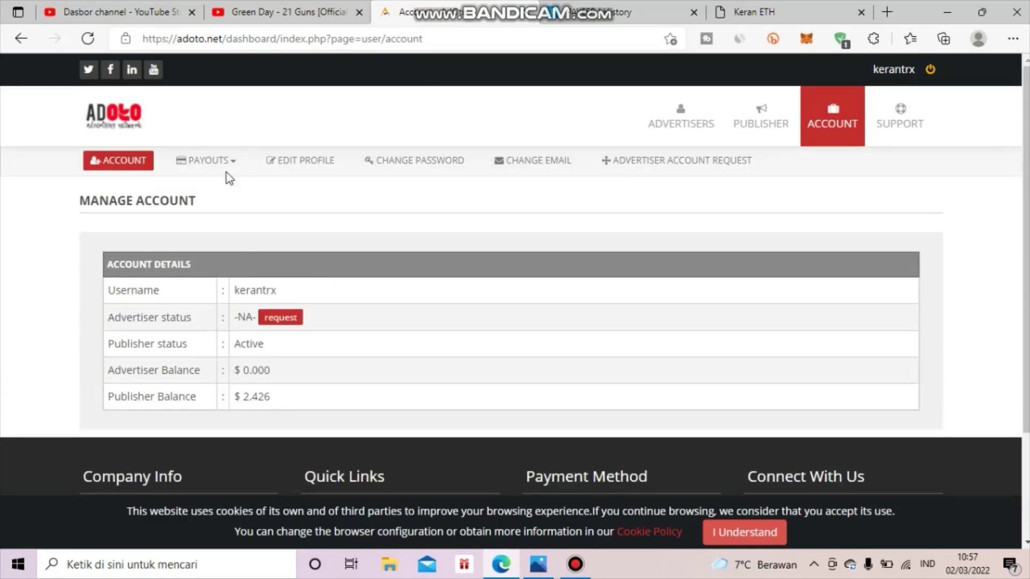
left_click(224, 167)
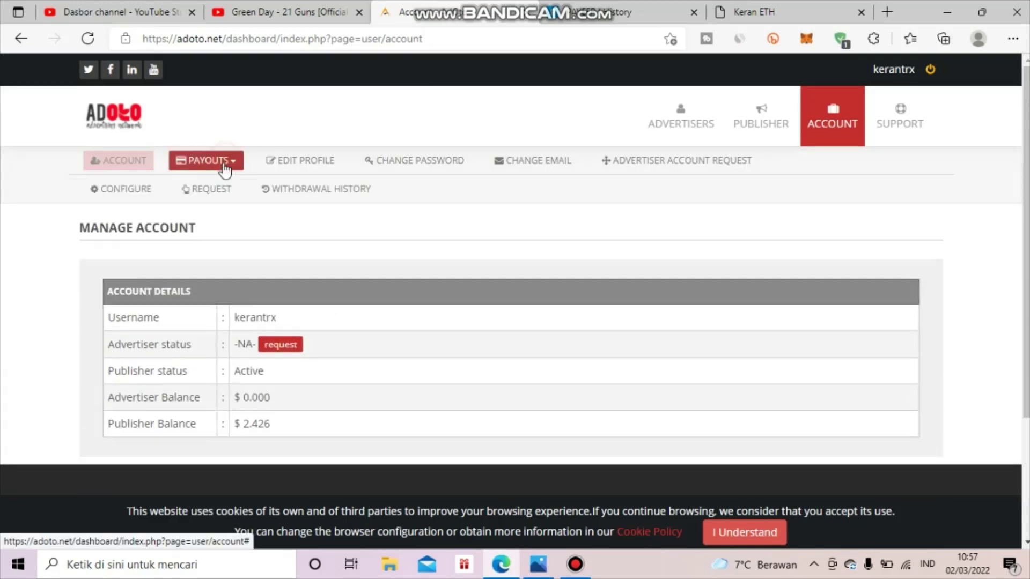
left_click(295, 192)
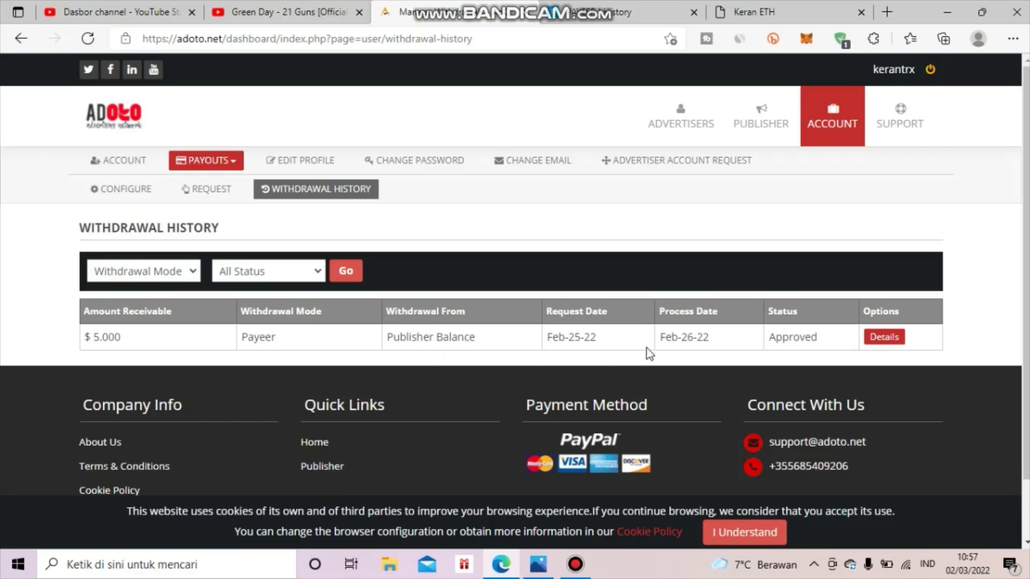
left_click(636, 9)
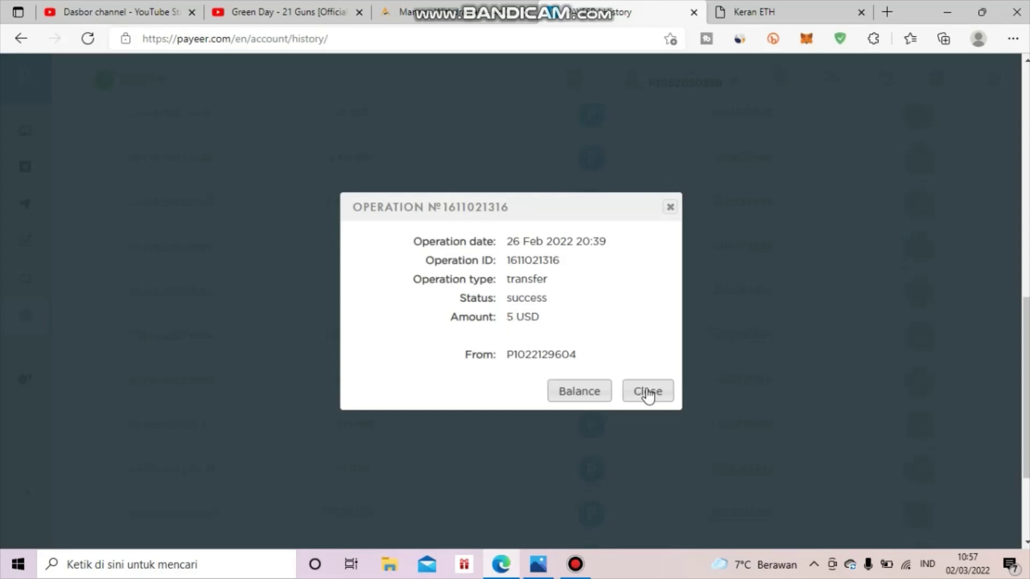
left_click(463, 10)
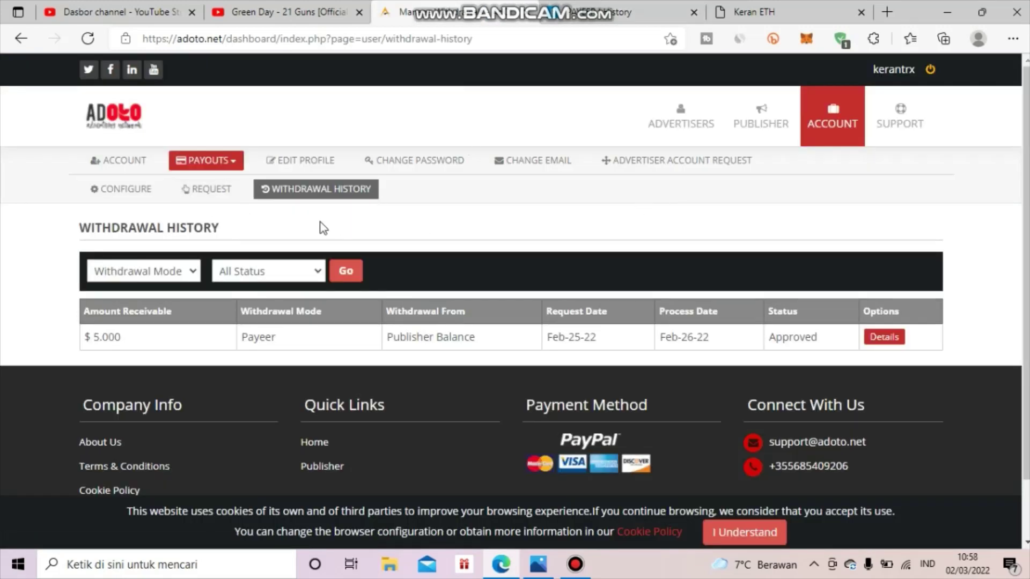
Step: Open the Adoto payout configuration and examine the details required for the Payeer, PayPal and Bitcoin withdrawal modes
left_click(127, 194)
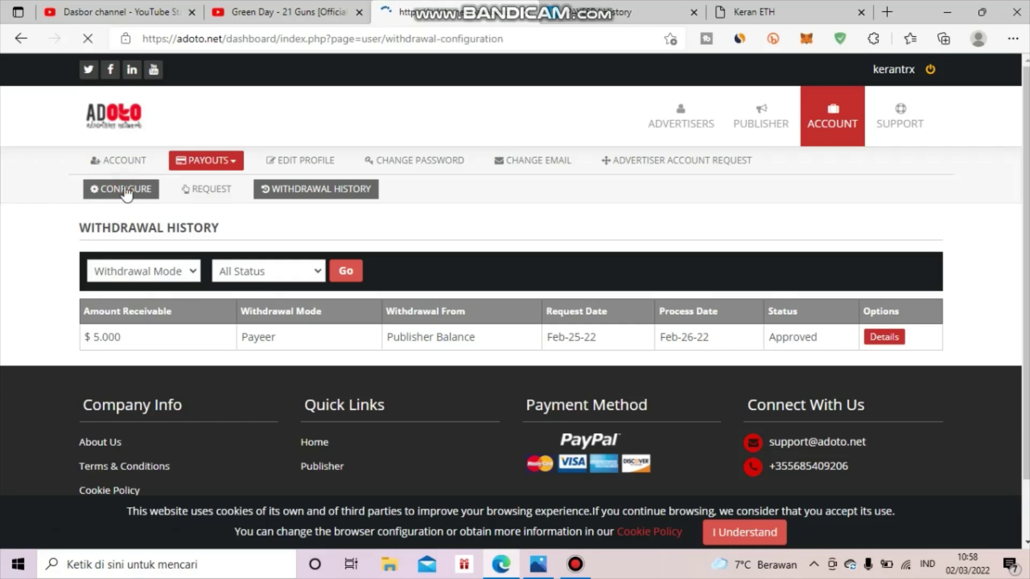
scroll(127, 194, "down", 1)
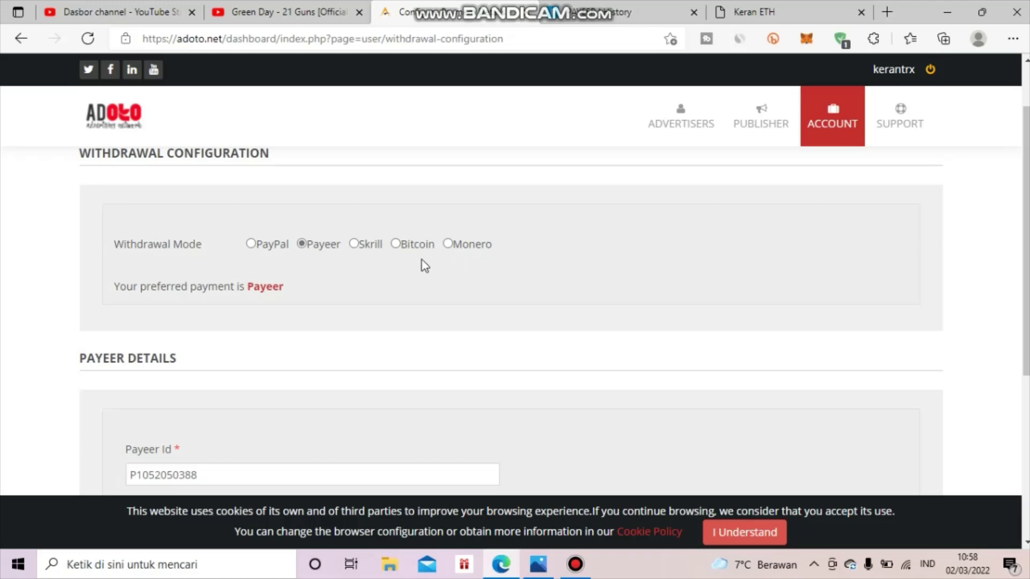
scroll(376, 226, "down", 1)
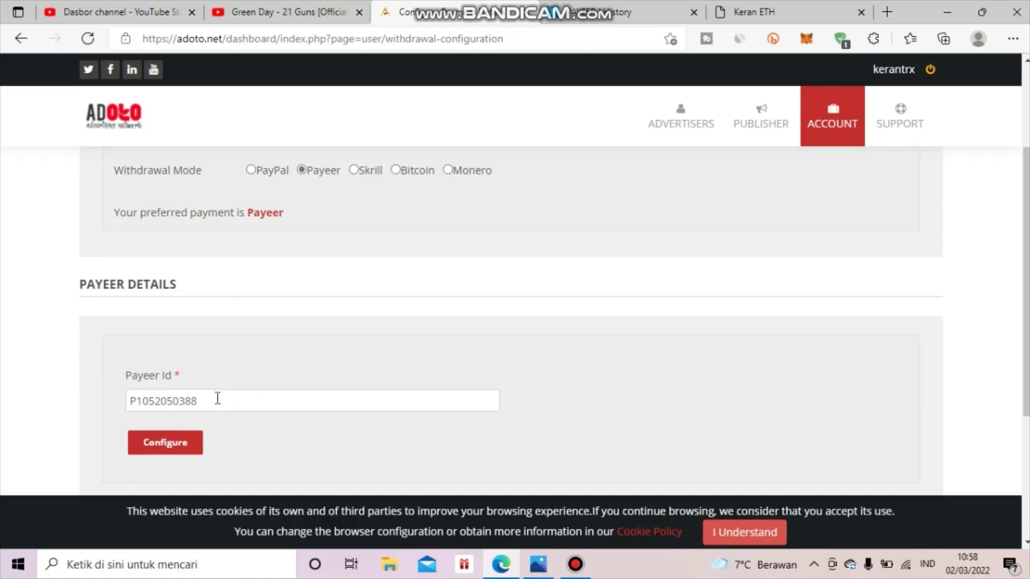
left_click(249, 170)
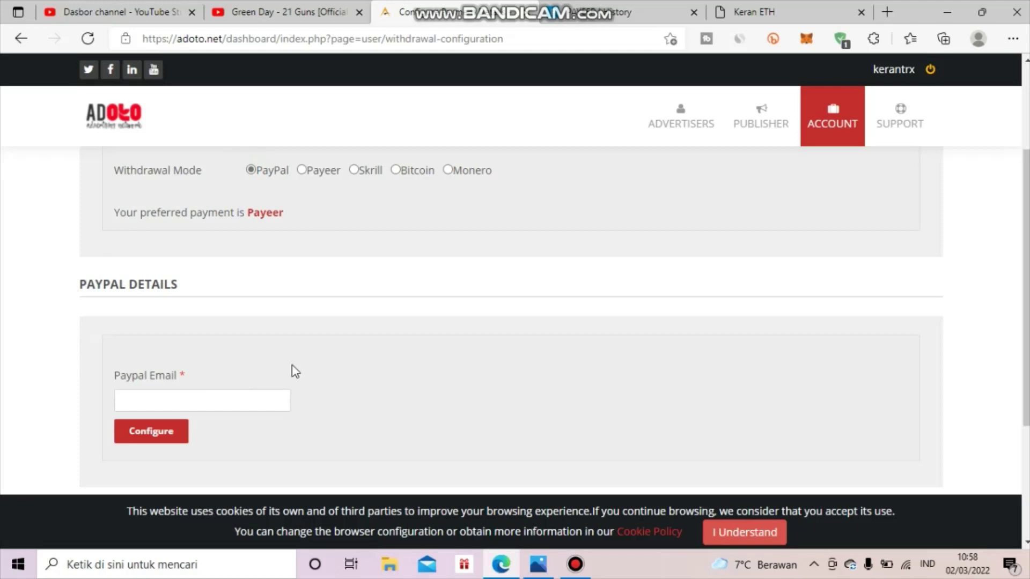
left_click(395, 170)
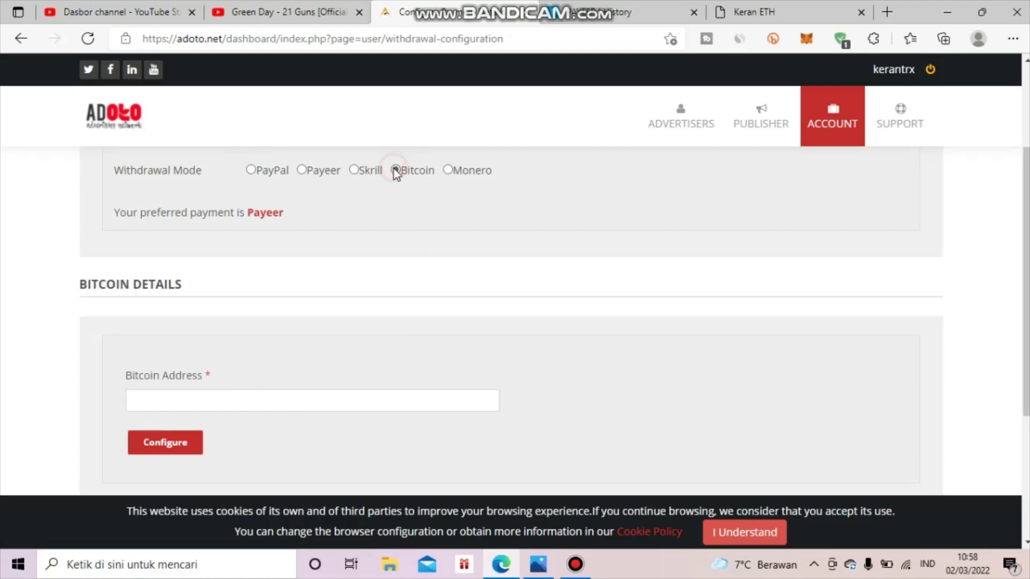
scroll(311, 382, "up", 3)
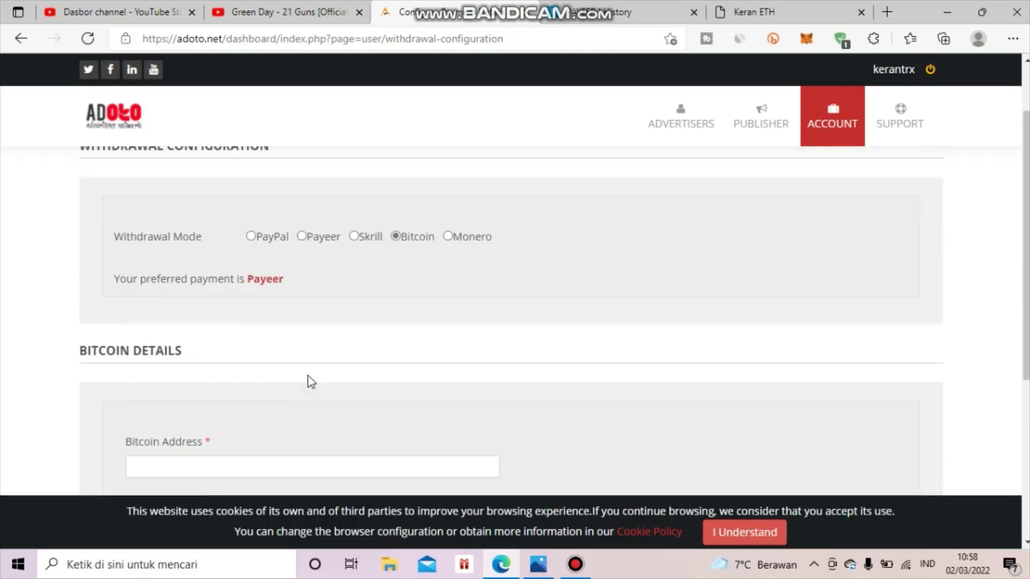
scroll(312, 382, "down", 4)
scroll(312, 382, "up", 4)
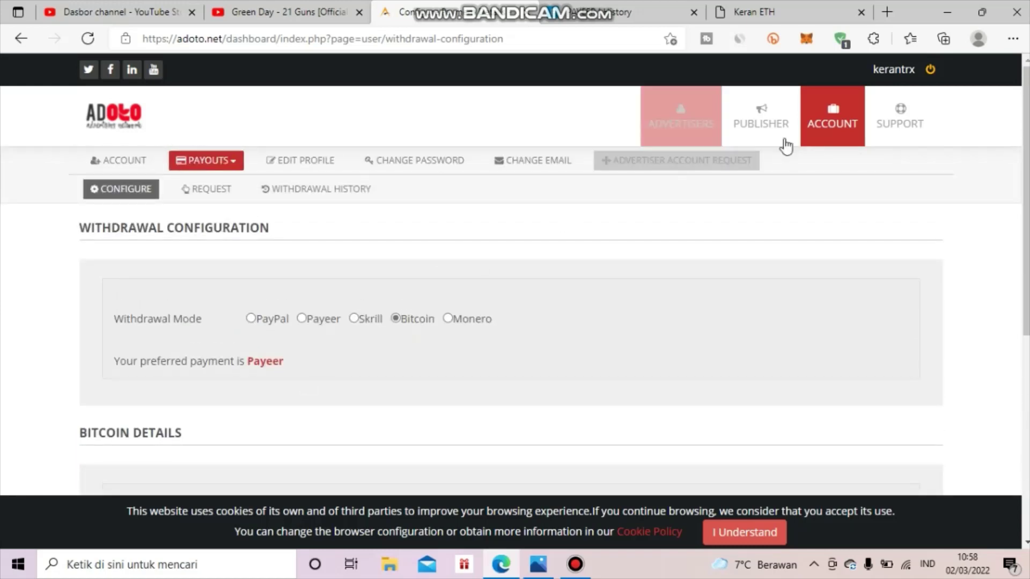
Step: Open the publisher's site management list and check the status and category of the added sites
left_click(755, 131)
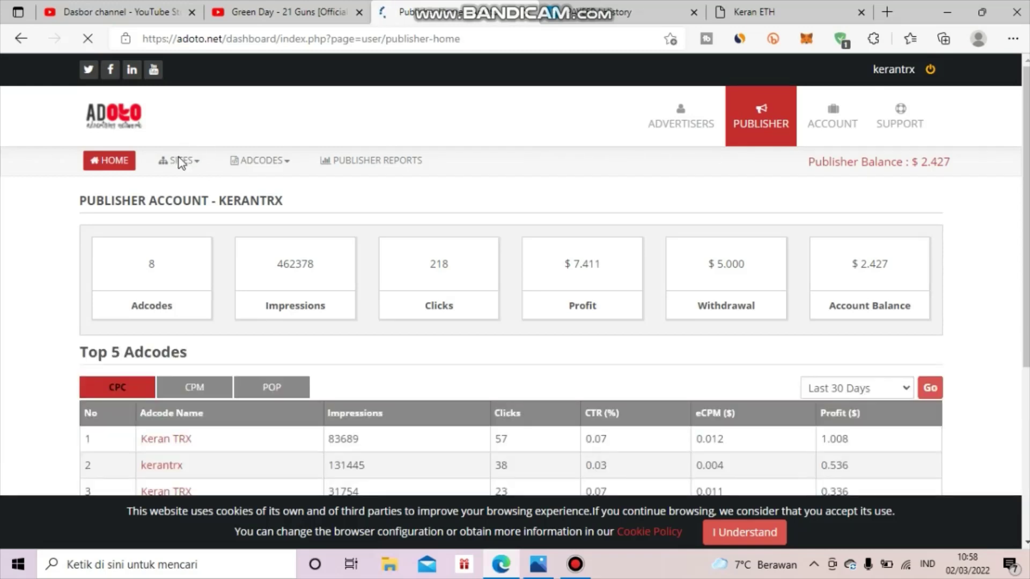
left_click(181, 163)
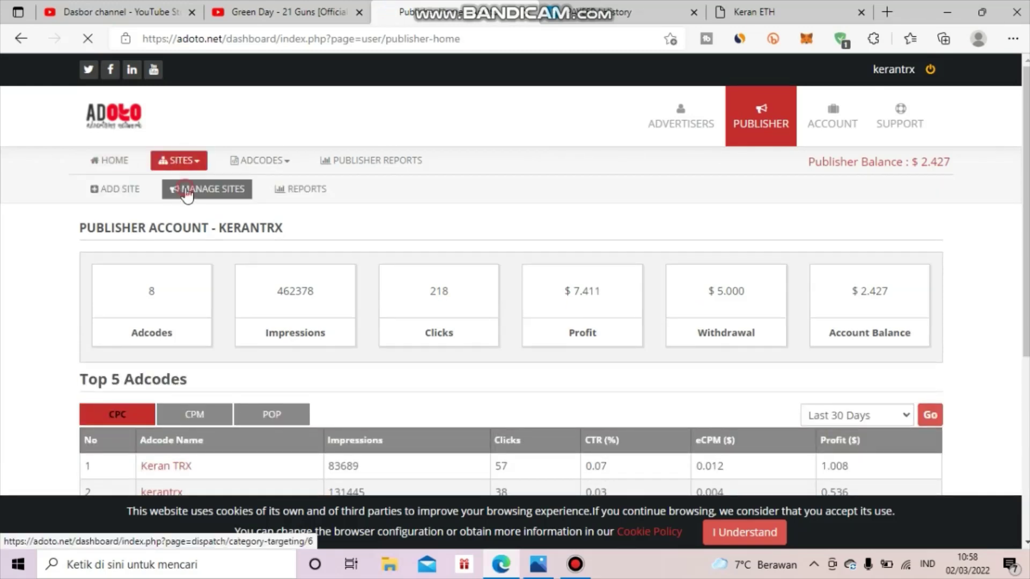
left_click(187, 195)
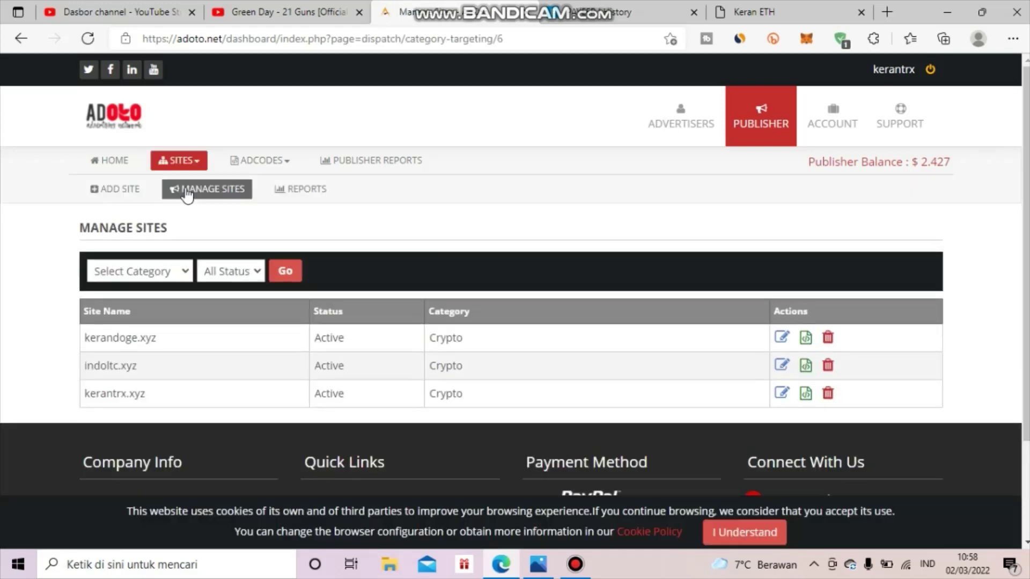
scroll(223, 232, "down", 1)
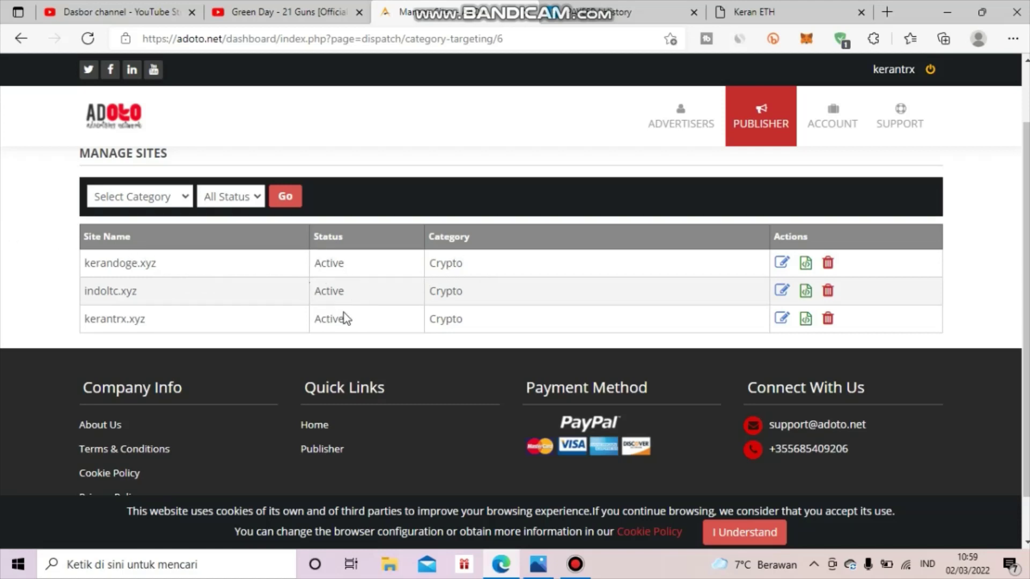
scroll(461, 290, "up", 1)
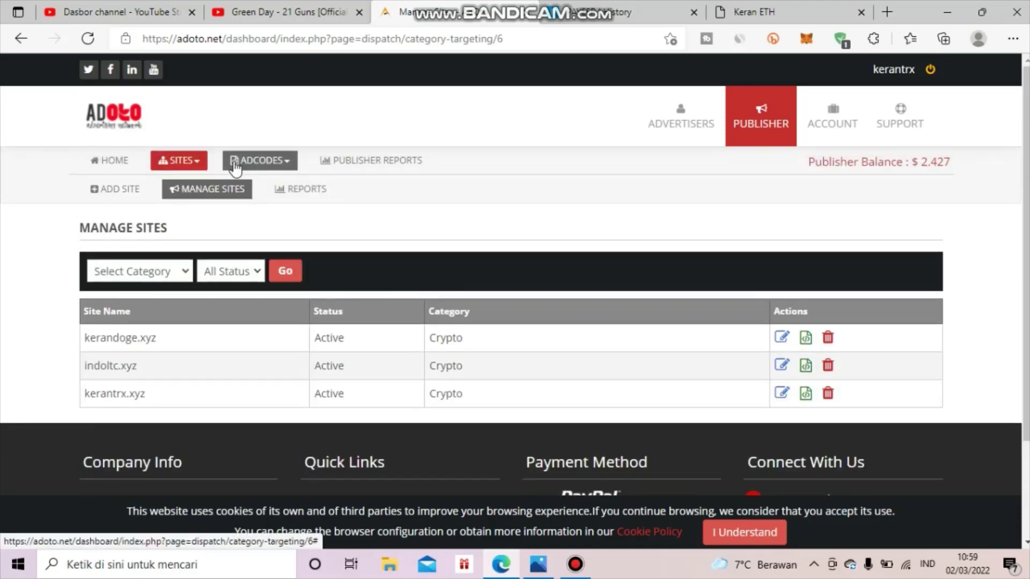
Step: Start creating an adcode and choose kerandoge.xyz as its targeting site
left_click(253, 160)
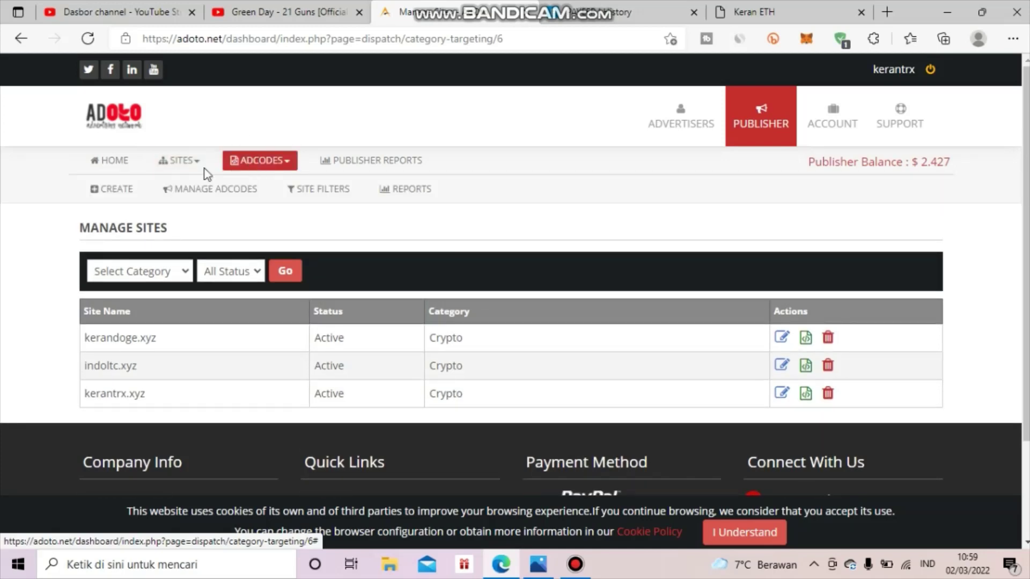
left_click(113, 192)
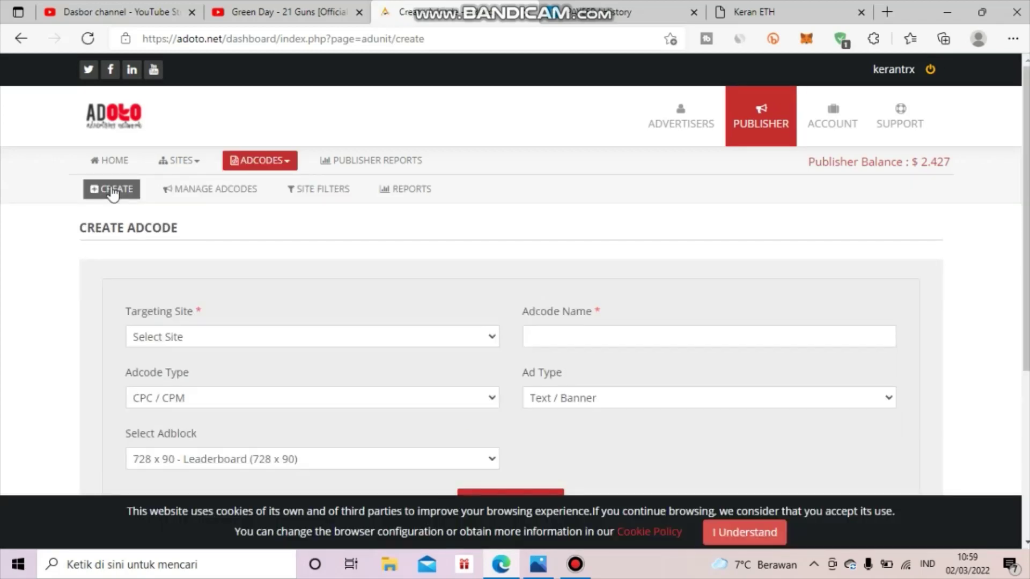
left_click(472, 343)
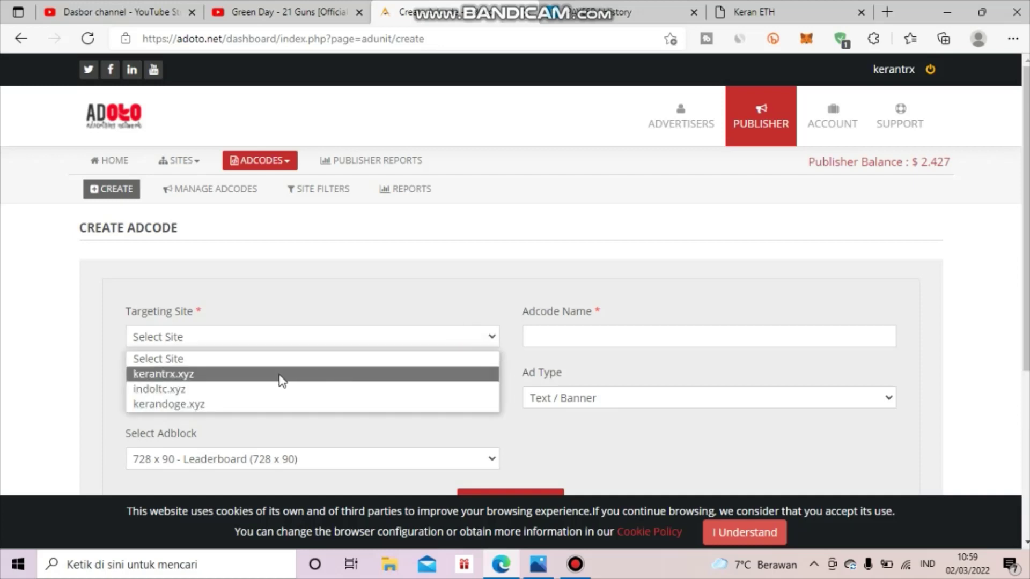
left_click(193, 404)
scroll(246, 335, "down", 1)
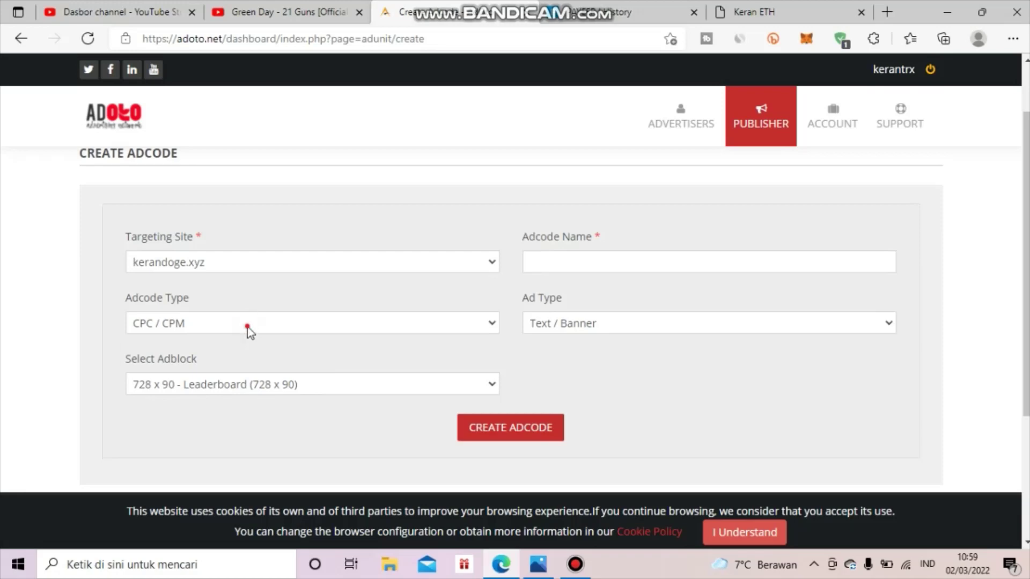
Step: Review the adcode type options and choose CPC / CPM
left_click(248, 327)
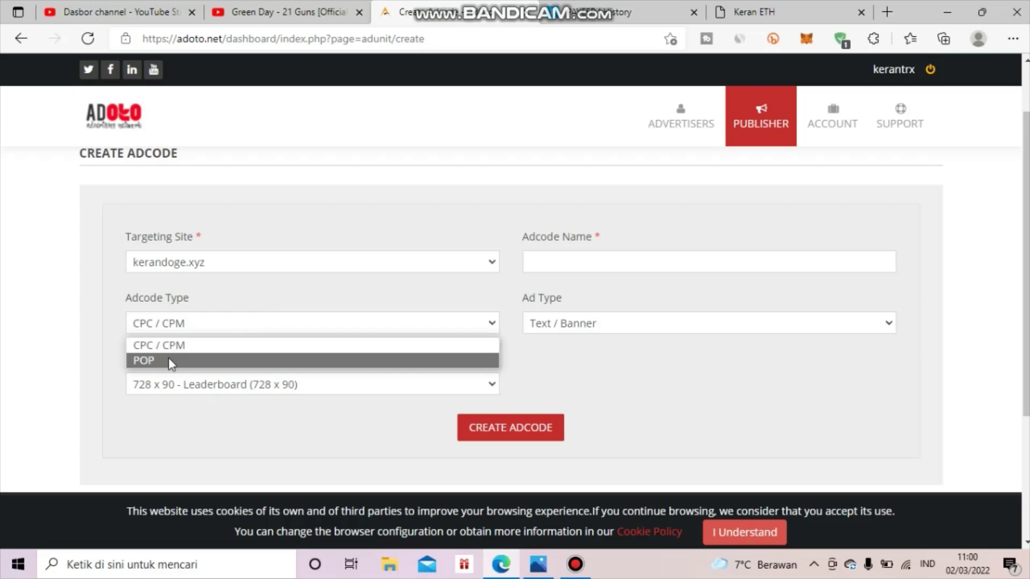
left_click(193, 348)
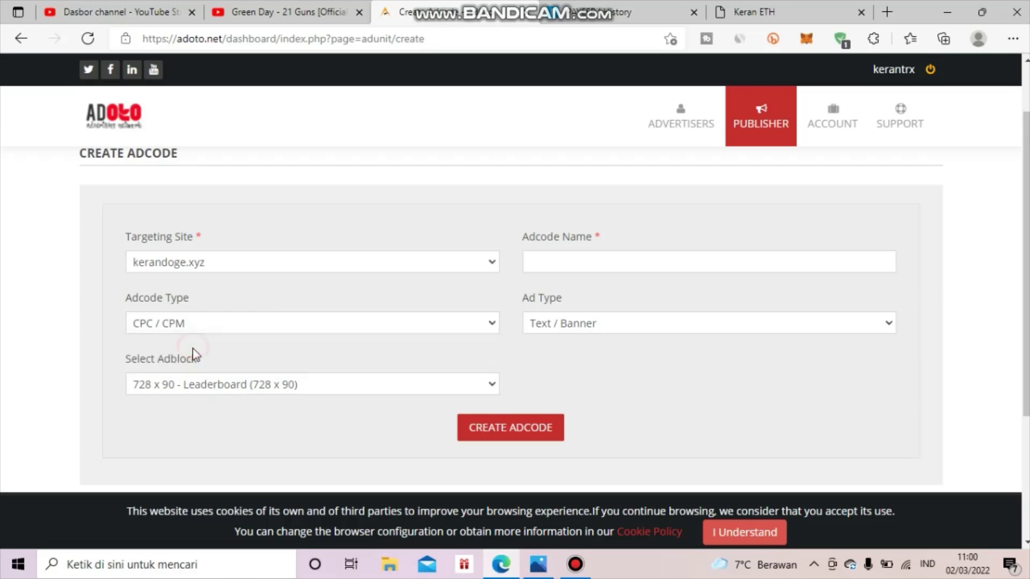
scroll(269, 362, "down", 1)
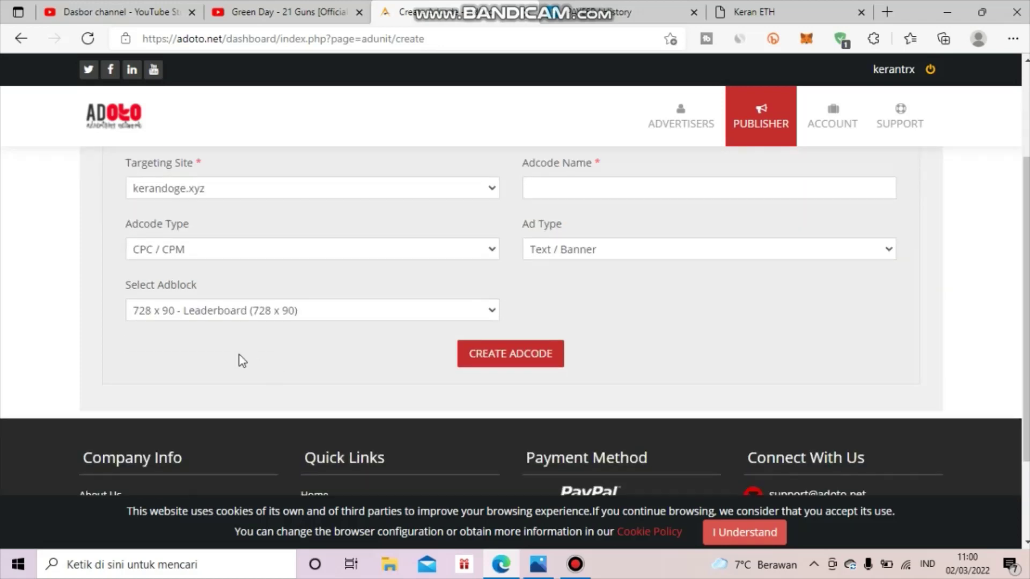
Step: Check the available adblock sizes, then examine the banner and skyscraper ads on the Keran ETH page
left_click(161, 314)
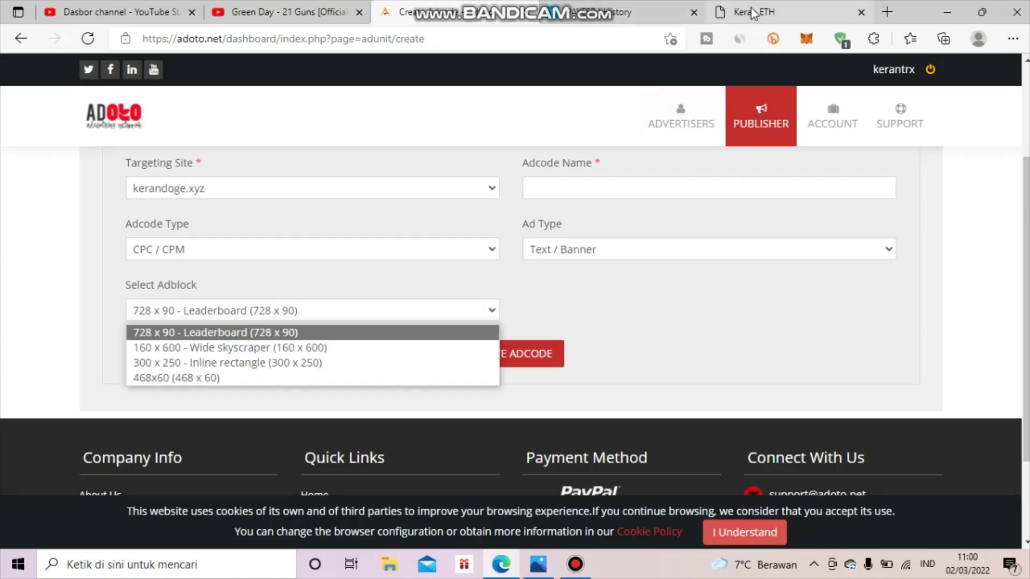
left_click(490, 326)
key("ctrl+Tab")
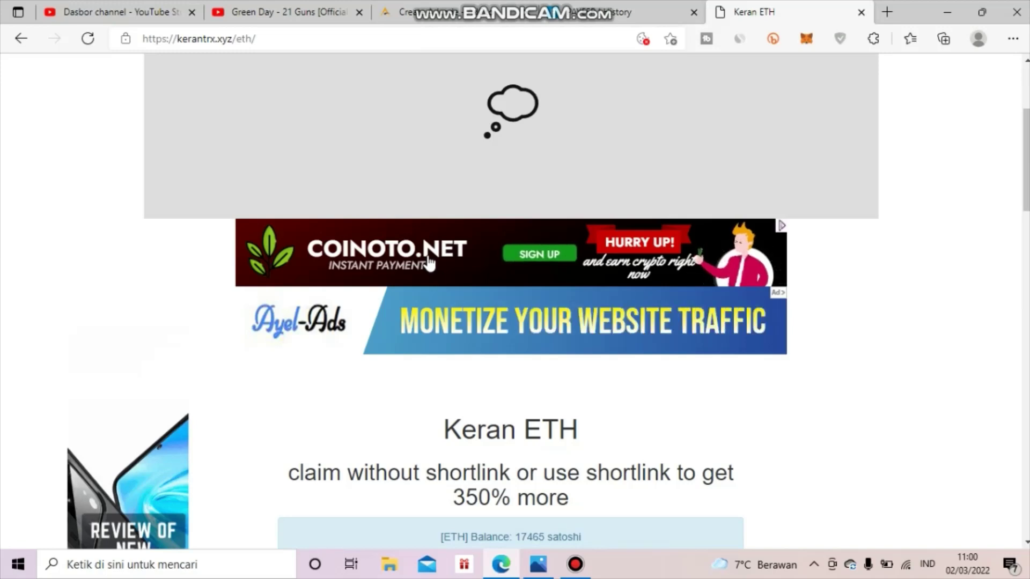
scroll(429, 263, "down", 6)
scroll(429, 263, "down", 4)
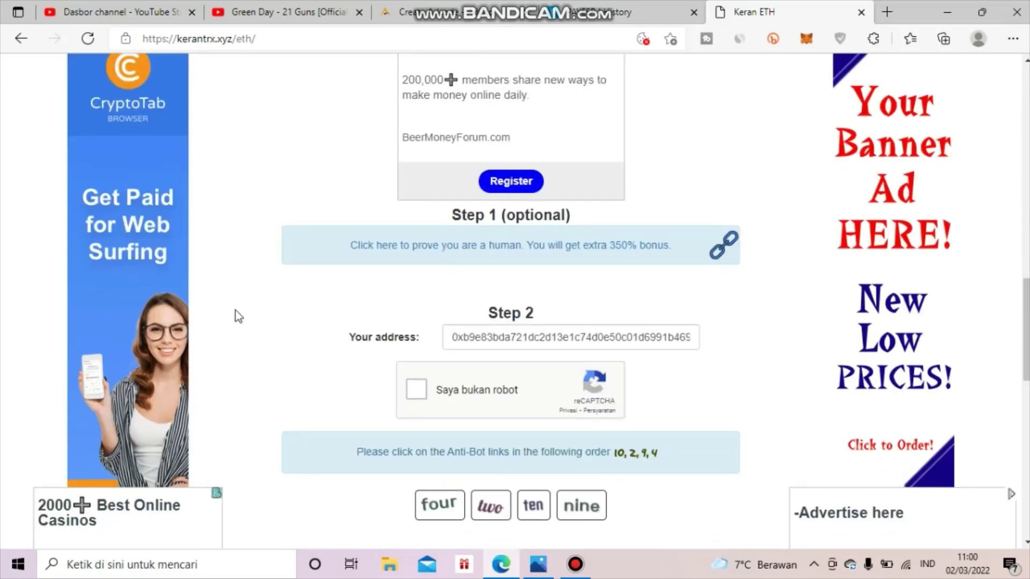
scroll(151, 329, "up", 1)
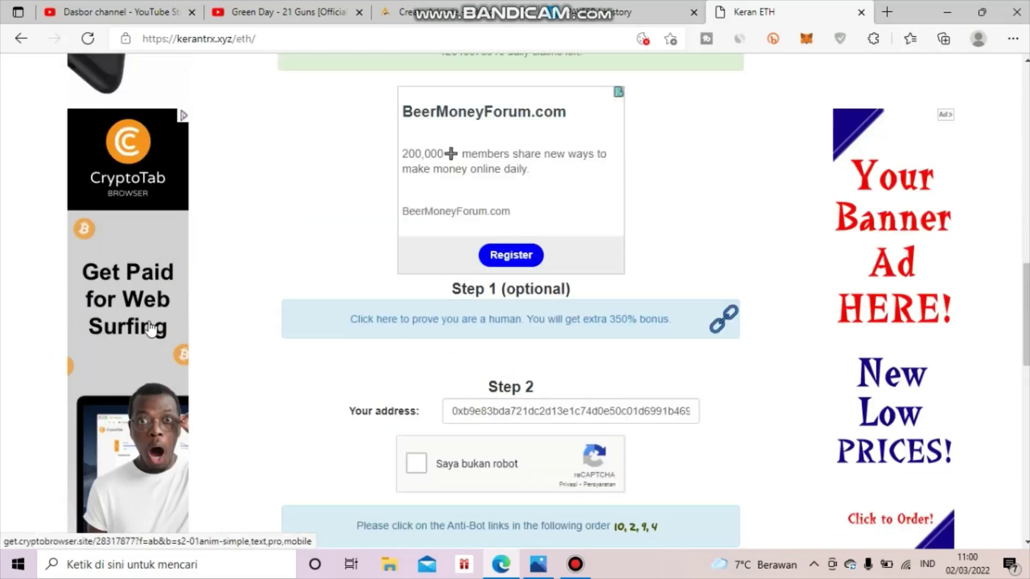
scroll(151, 328, "down", 1)
scroll(150, 329, "down", 1)
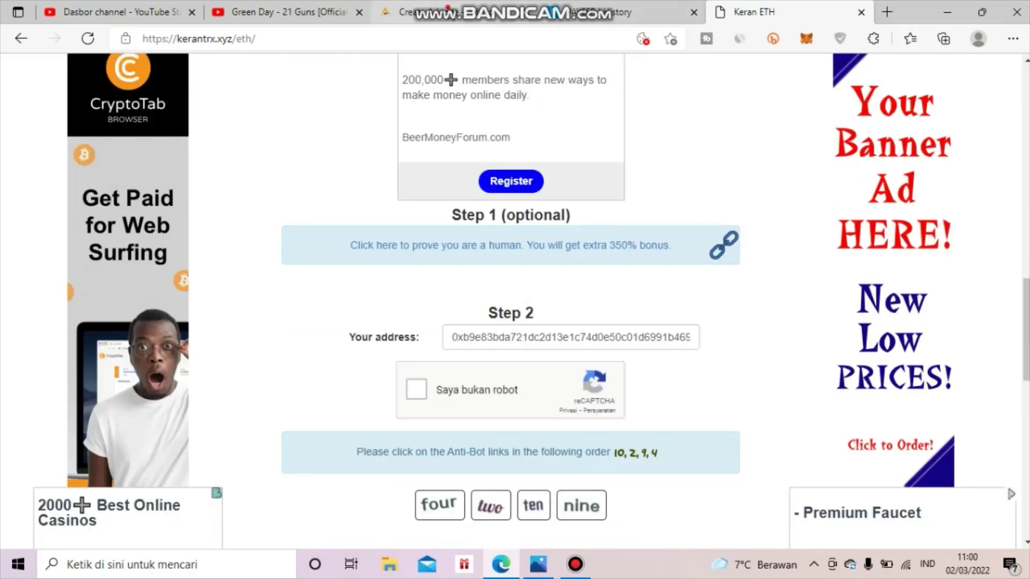
Step: Review the adblock size list again and compare it with the ads beside the recent payouts on the Keran ETH page
left_click(453, 13)
left_click(304, 312)
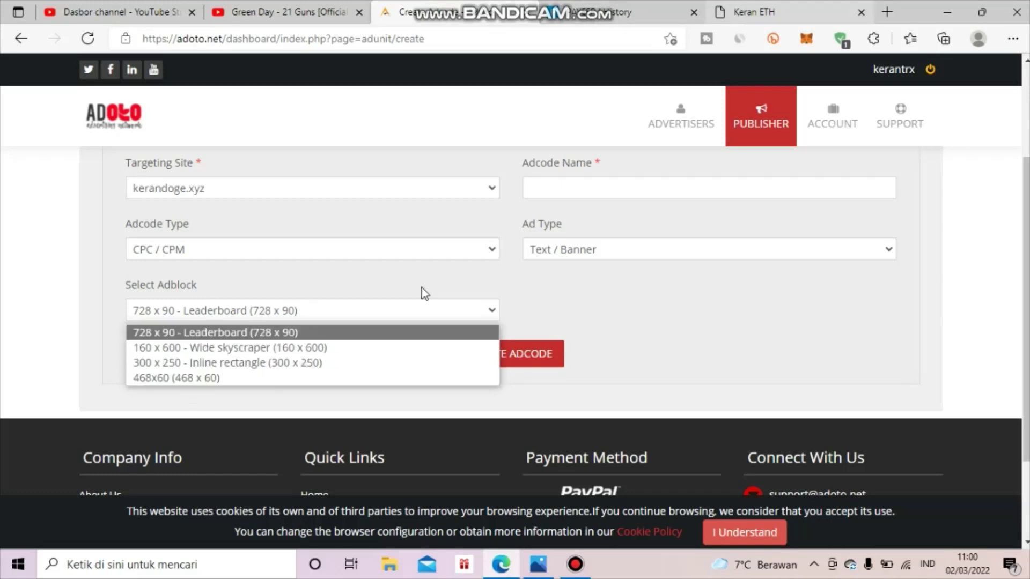
key("ctrl+Tab")
scroll(690, 285, "down", 1)
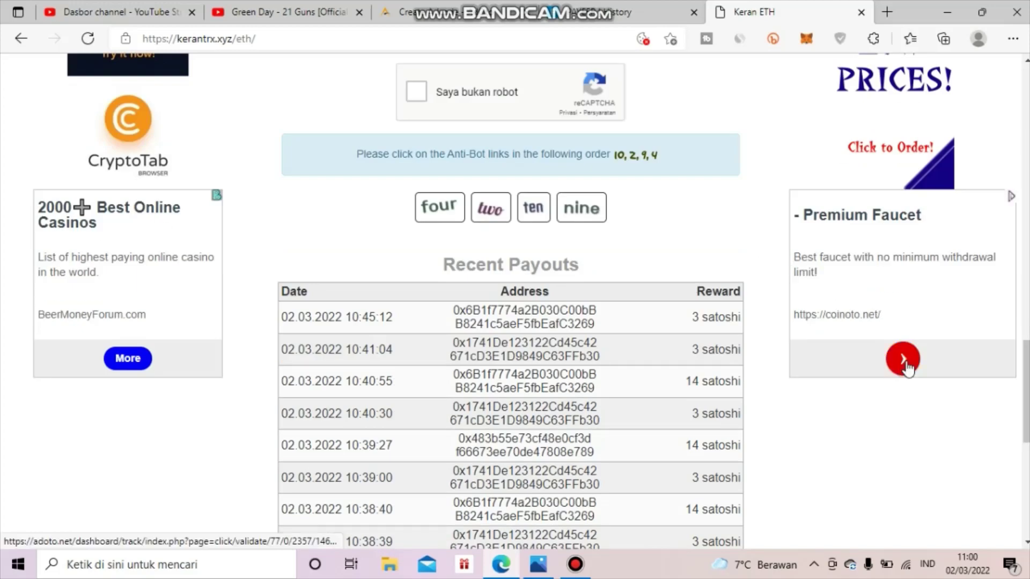
scroll(881, 338, "up", 1)
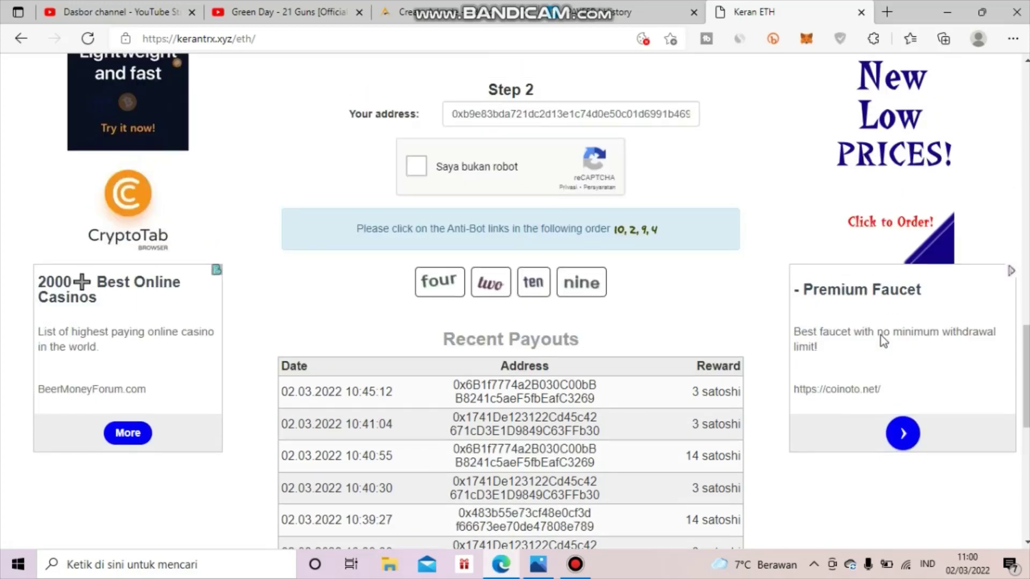
Step: Examine the ad placements across the Keran ETH page, from the top banners down to the referral link section
scroll(881, 336, "up", 10)
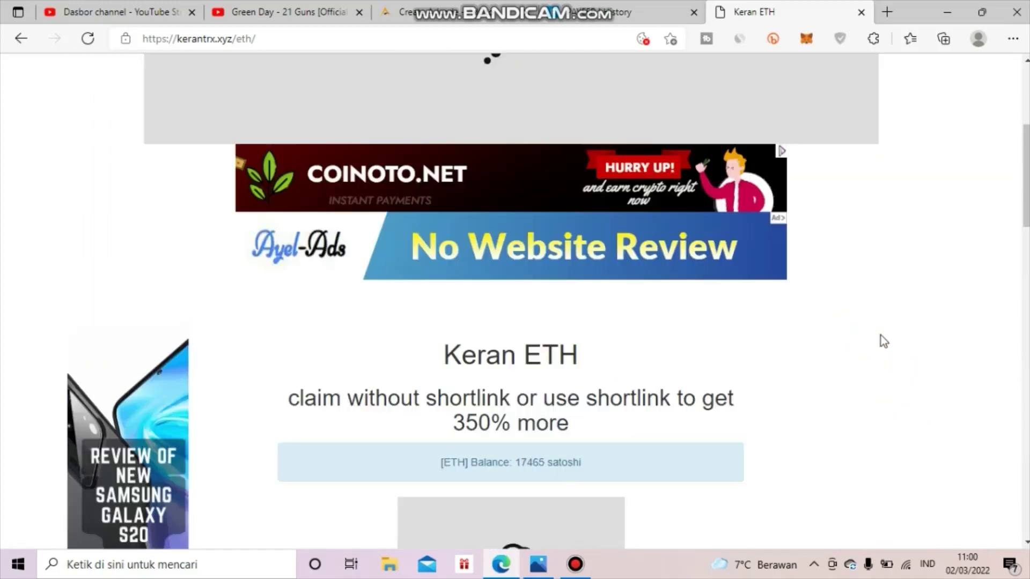
scroll(881, 336, "up", 3)
scroll(572, 356, "down", 10)
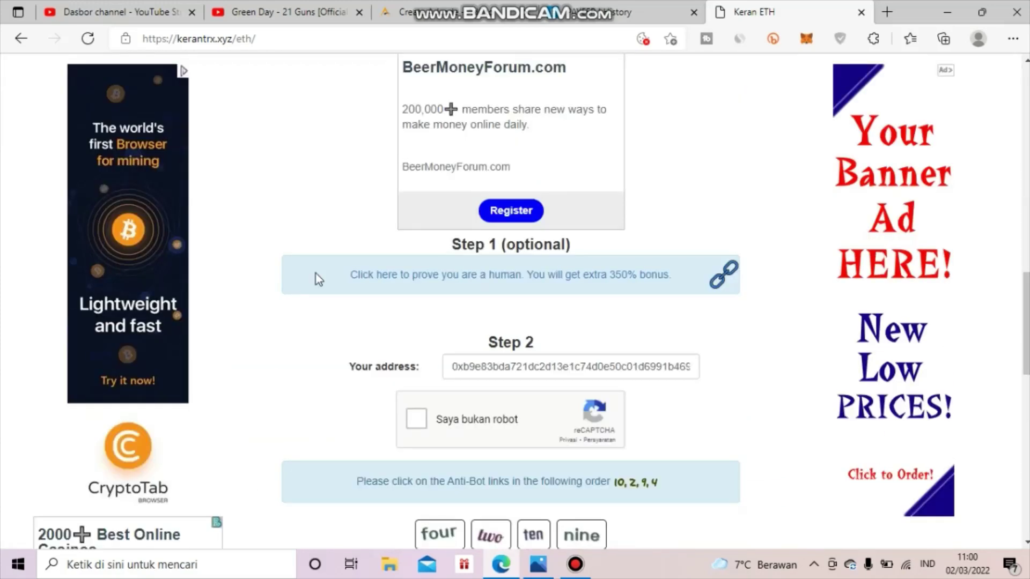
scroll(316, 274, "up", 1)
scroll(358, 259, "down", 10)
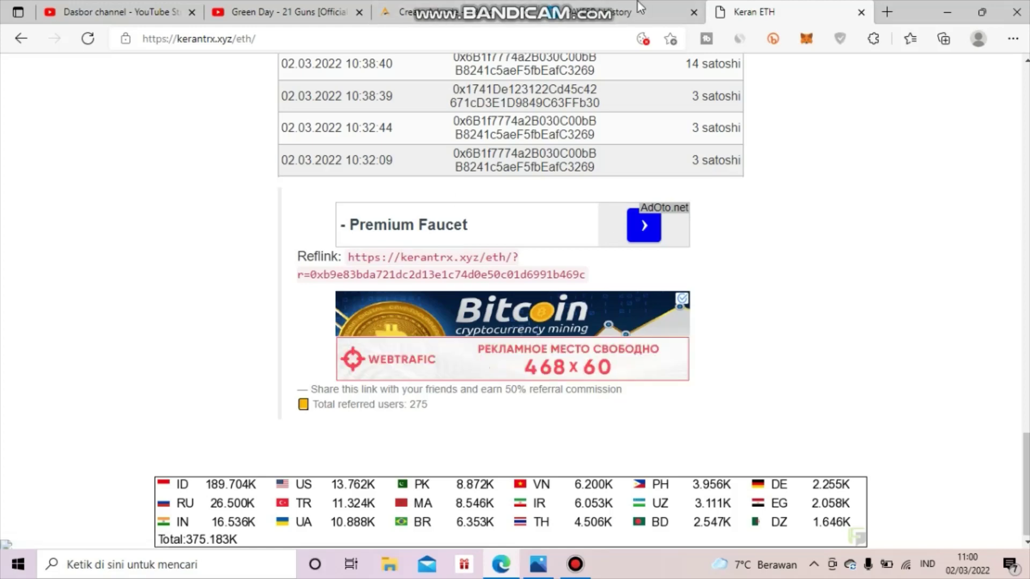
Step: Return to the Adoto form, name the adcode 2 and create it as a Text / Banner 728 x 90 leaderboard
left_click(556, 19)
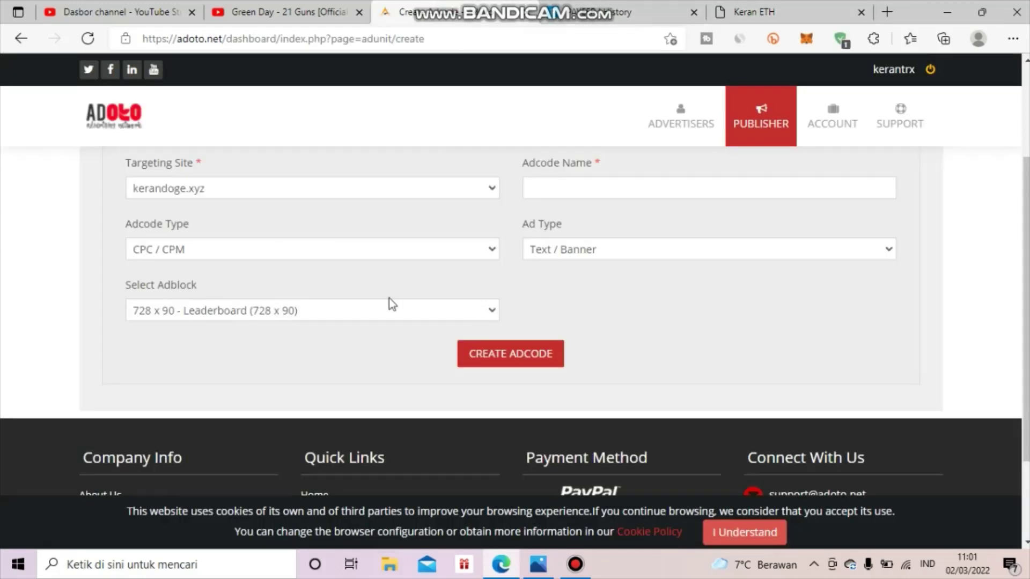
scroll(499, 320, "up", 2)
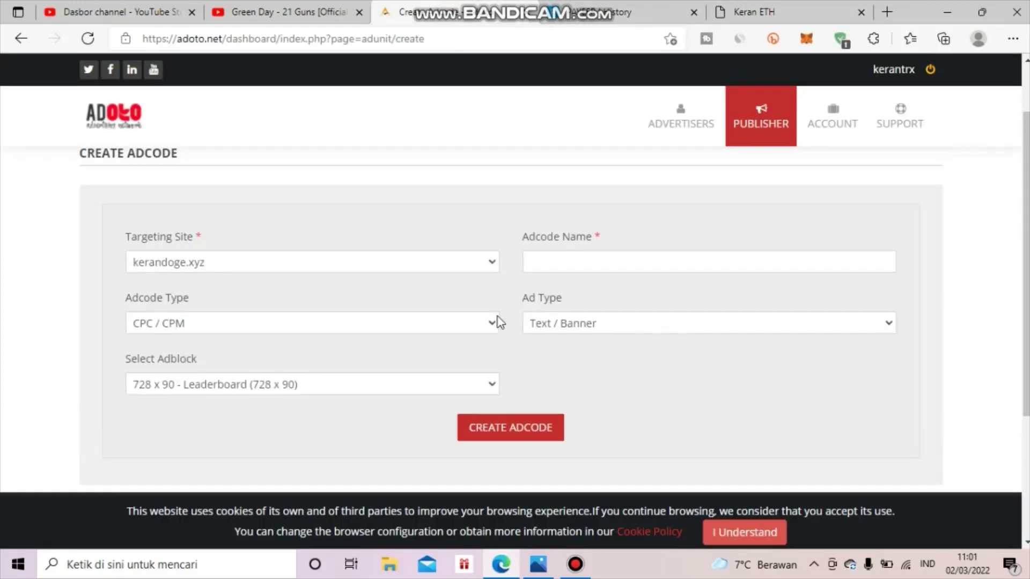
left_click(555, 326)
left_click(552, 324)
left_click(538, 264)
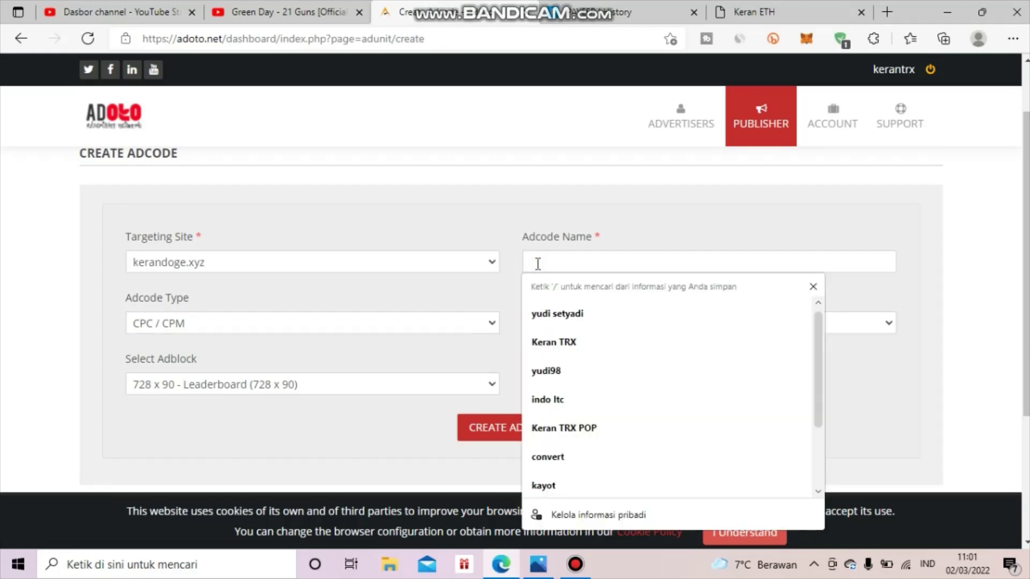
type("2")
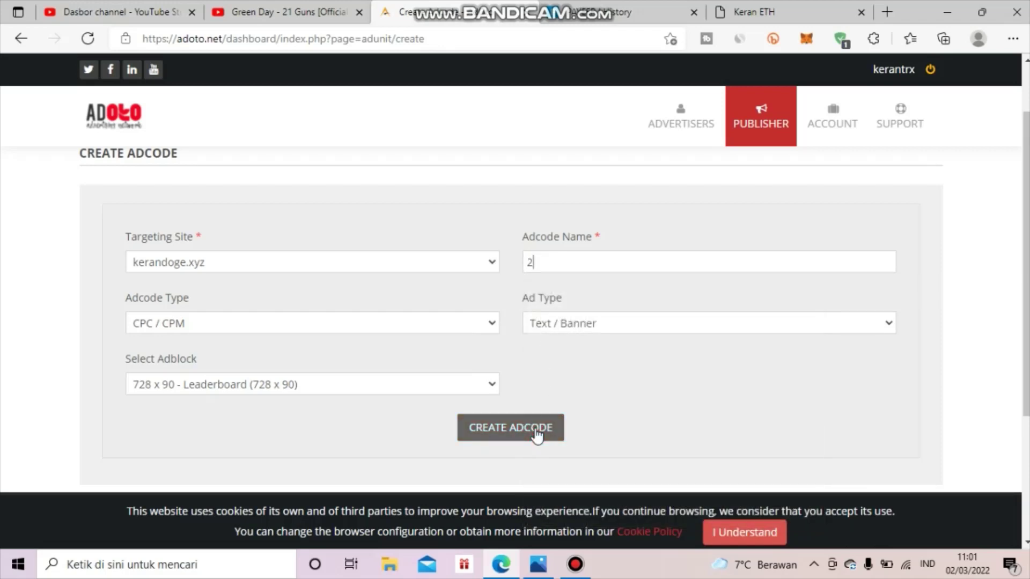
left_click(536, 432)
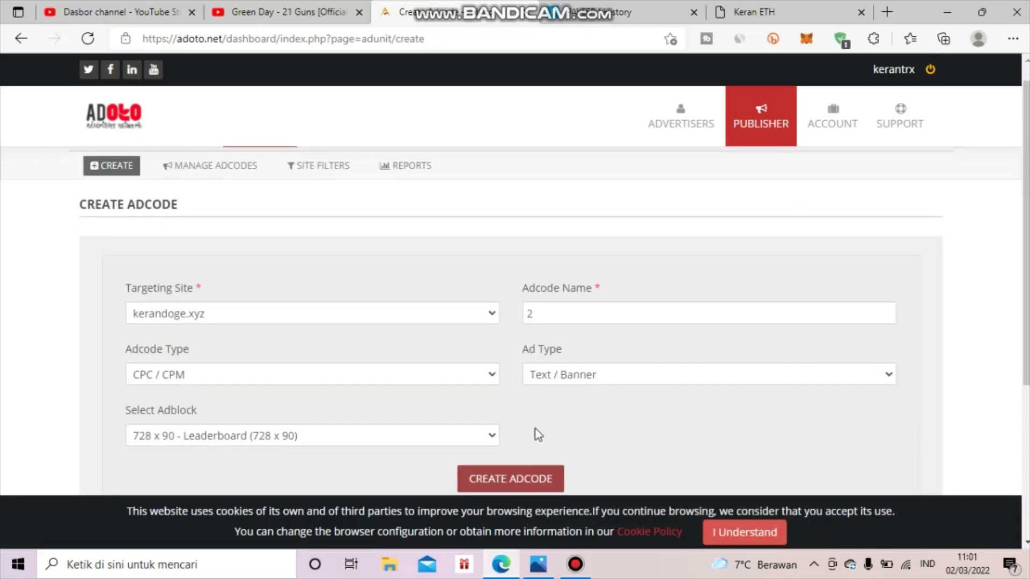
scroll(535, 376, "down", 3)
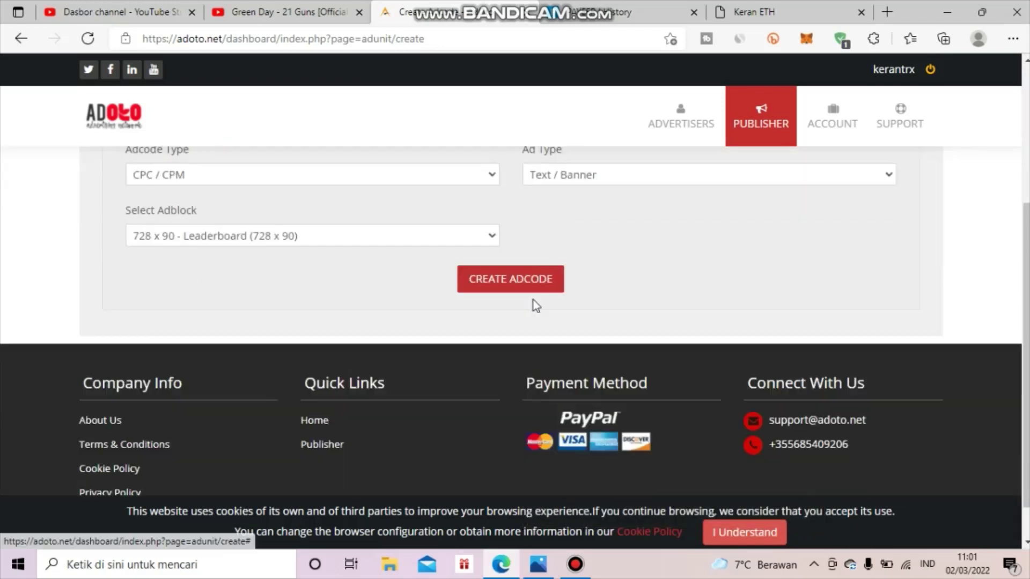
left_click(513, 281)
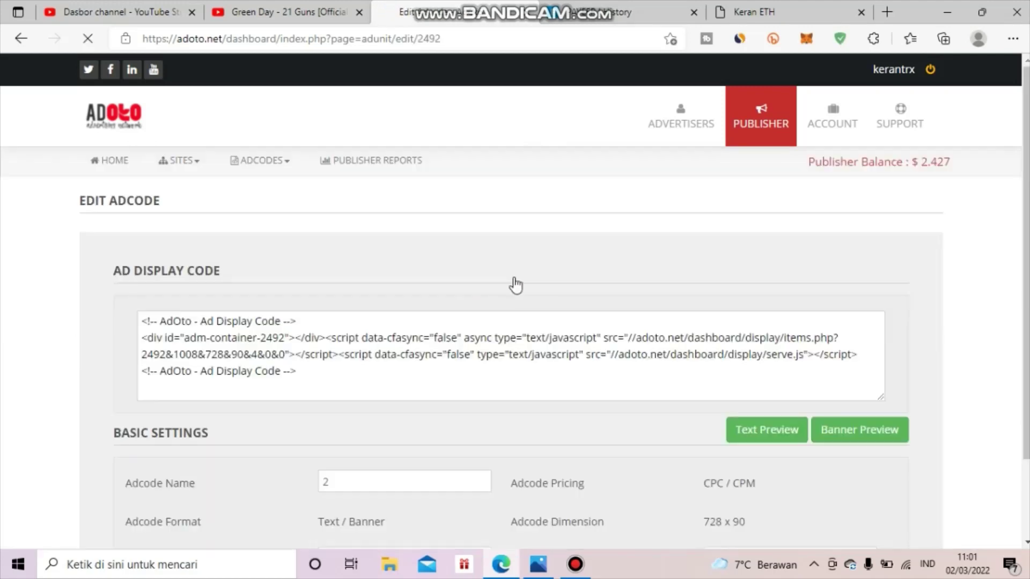
Step: Highlight the complete ad display code generated for the new adcode
scroll(340, 381, "down", 4)
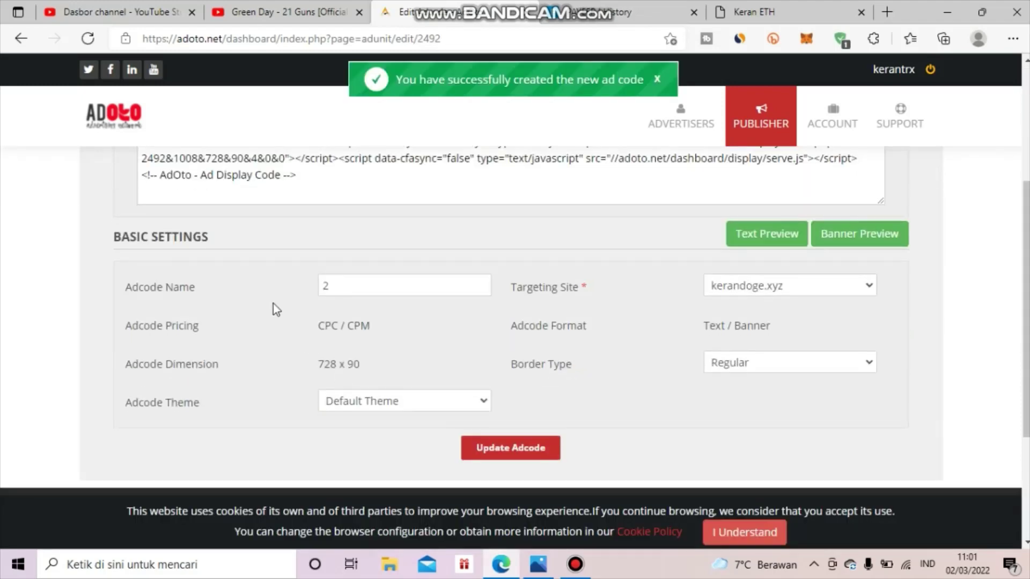
scroll(263, 296, "up", 1)
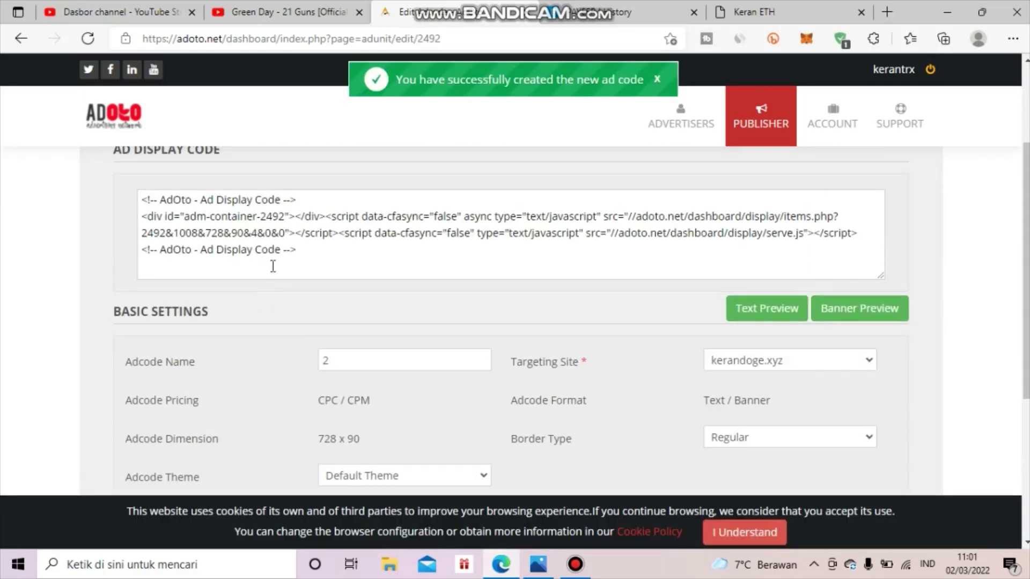
left_click_drag(296, 250, 132, 192)
left_click(132, 192)
left_click_drag(145, 199, 298, 250)
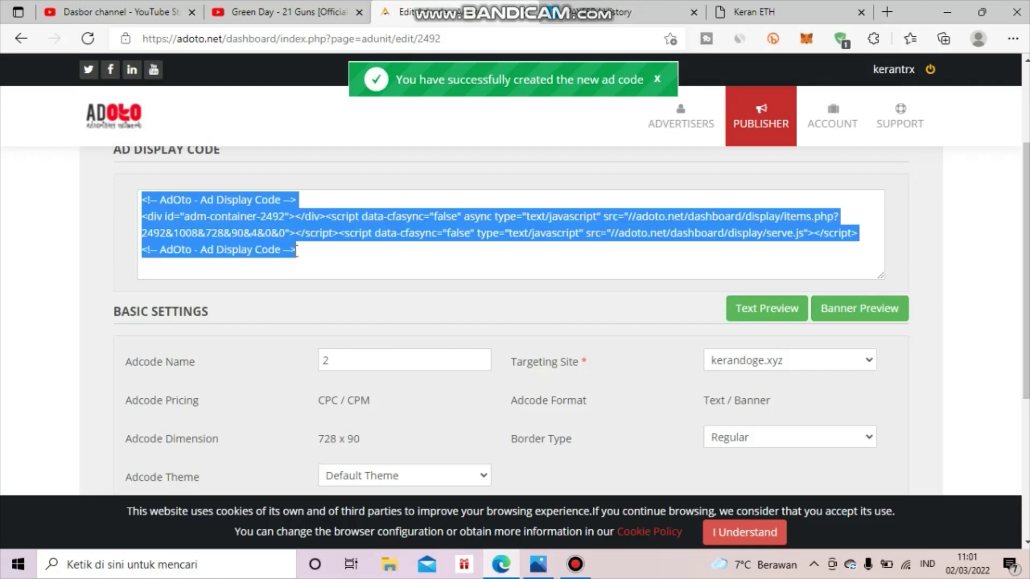
left_click(432, 310)
Step: Review the available theme and border type options in the adcode's basic settings
scroll(443, 294, "down", 3)
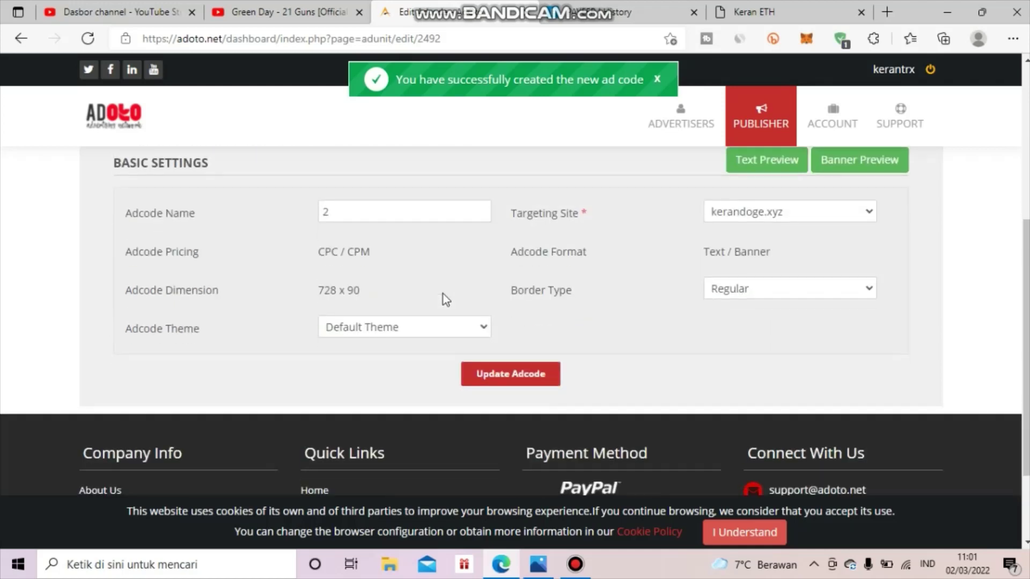
left_click(458, 324)
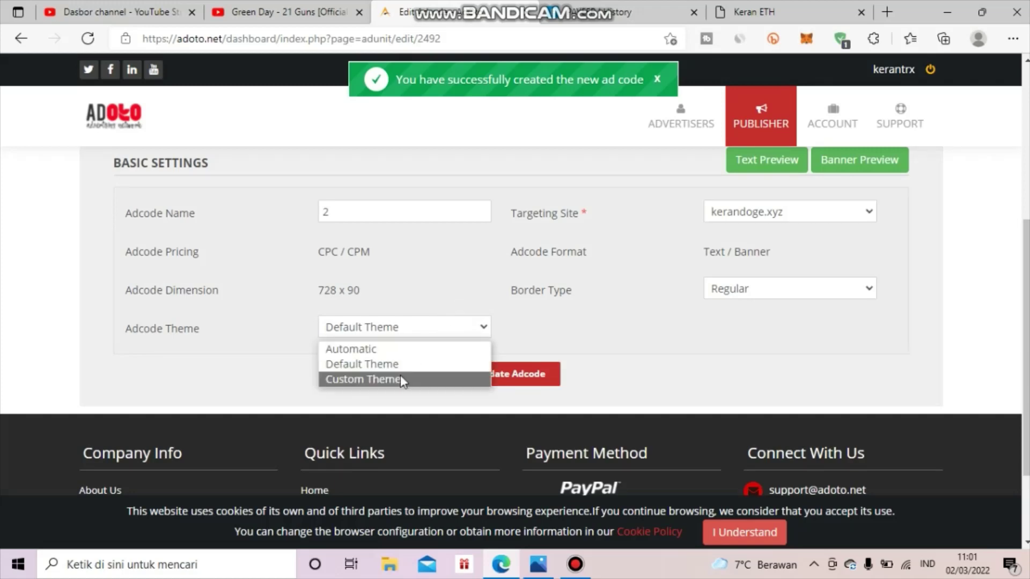
left_click(747, 292)
left_click(663, 321)
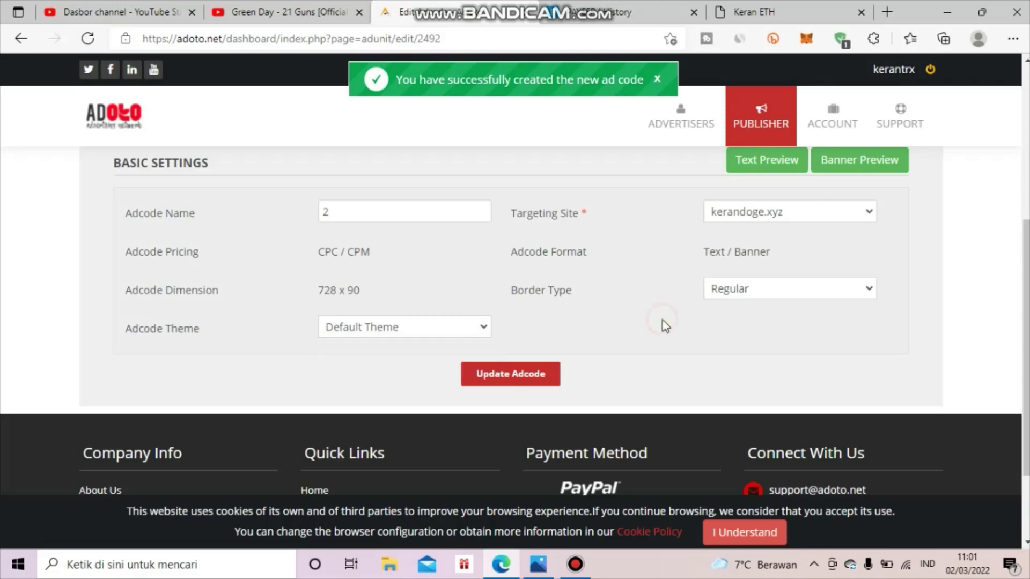
left_click(738, 291)
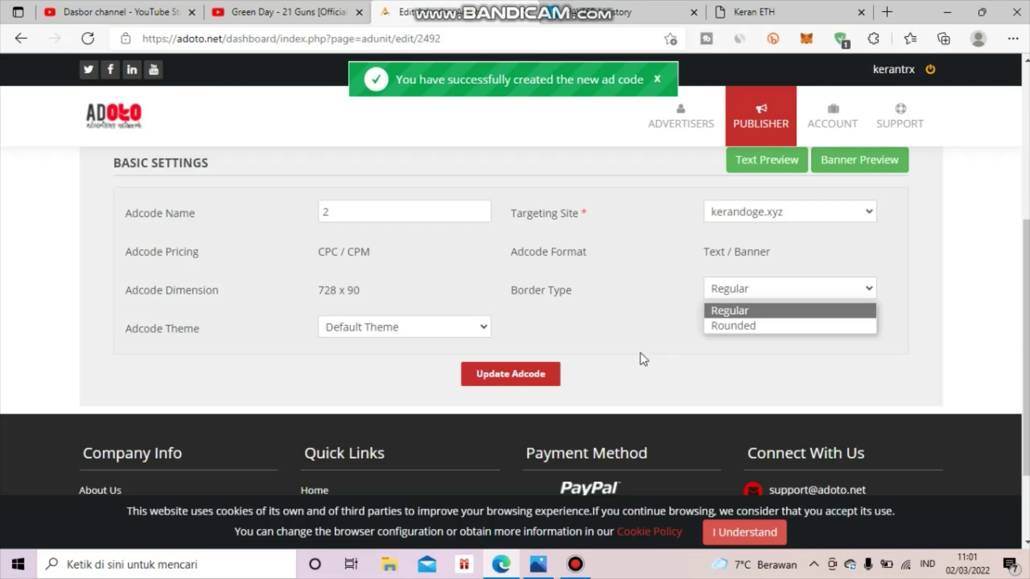
left_click(492, 376)
scroll(492, 378, "down", 3)
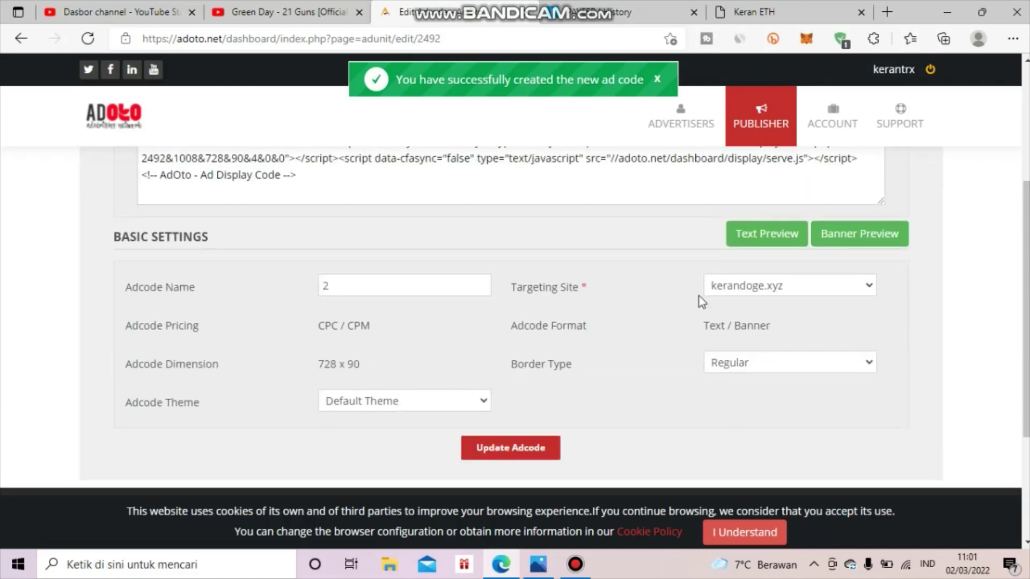
Step: Preview the adcode as a banner ad and as a text ad
left_click(825, 241)
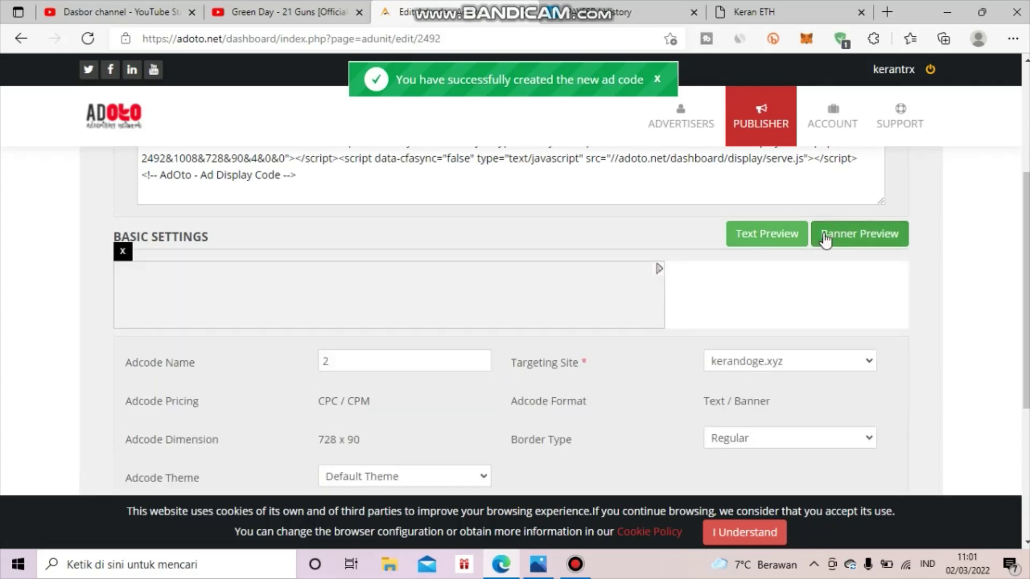
left_click(762, 236)
scroll(763, 250, "down", 1)
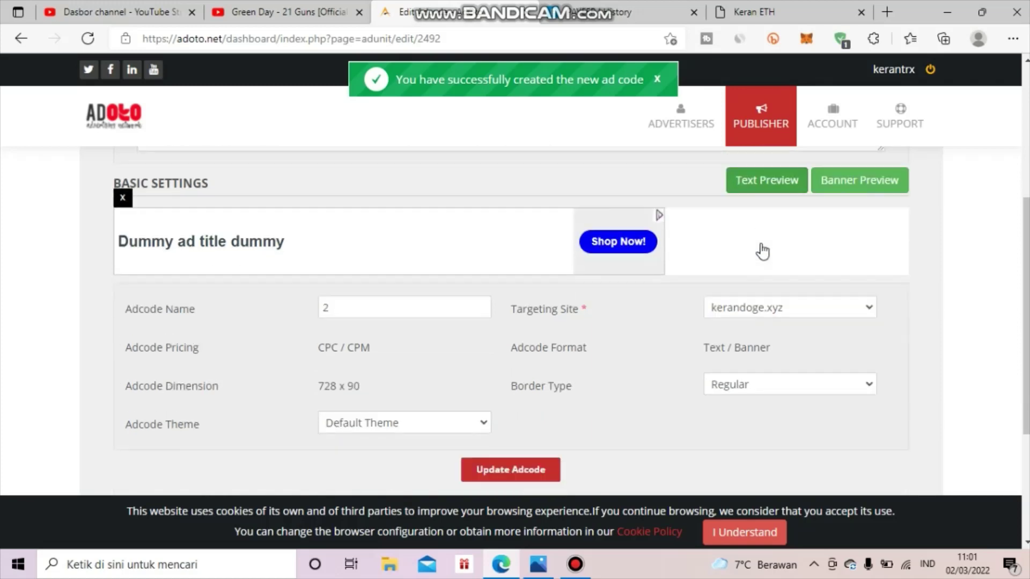
scroll(763, 251, "down", 2)
Step: Change the adcode's border type to Rounded and check the text ad preview
left_click(777, 299)
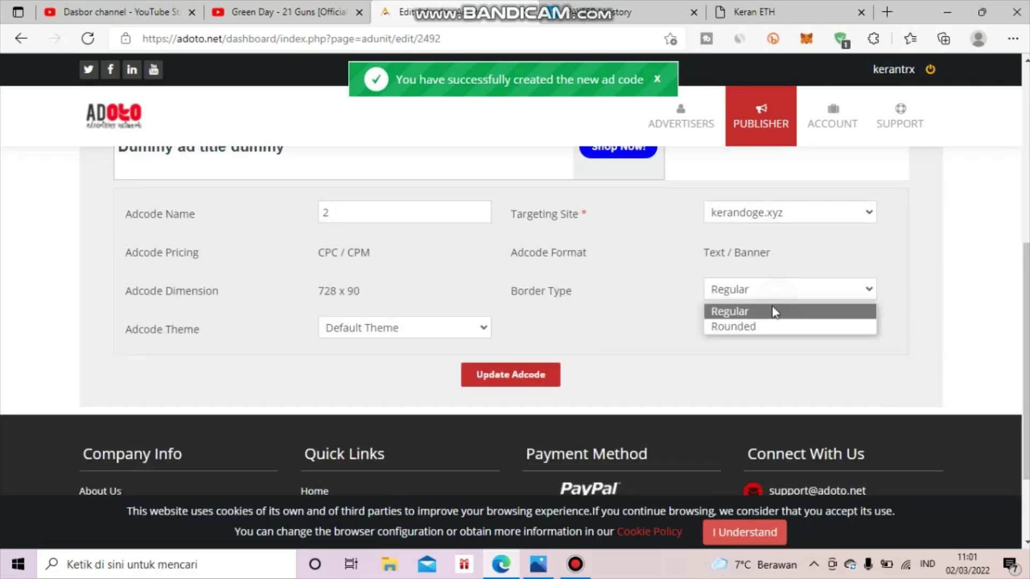
left_click(748, 325)
scroll(658, 320, "up", 1)
scroll(657, 319, "up", 3)
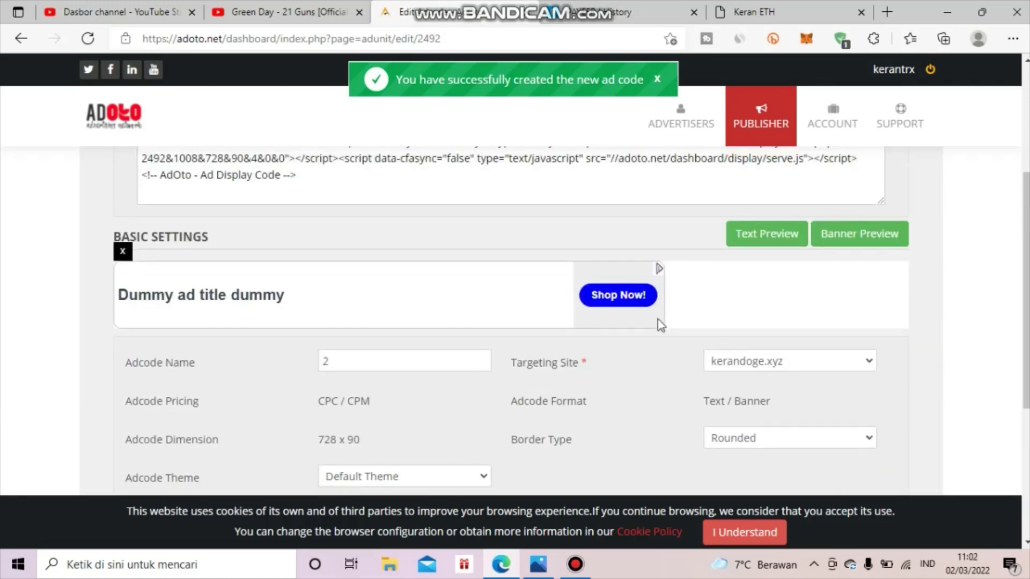
Step: Set the adcode theme to Automatic
scroll(657, 320, "down", 3)
scroll(666, 323, "up", 1)
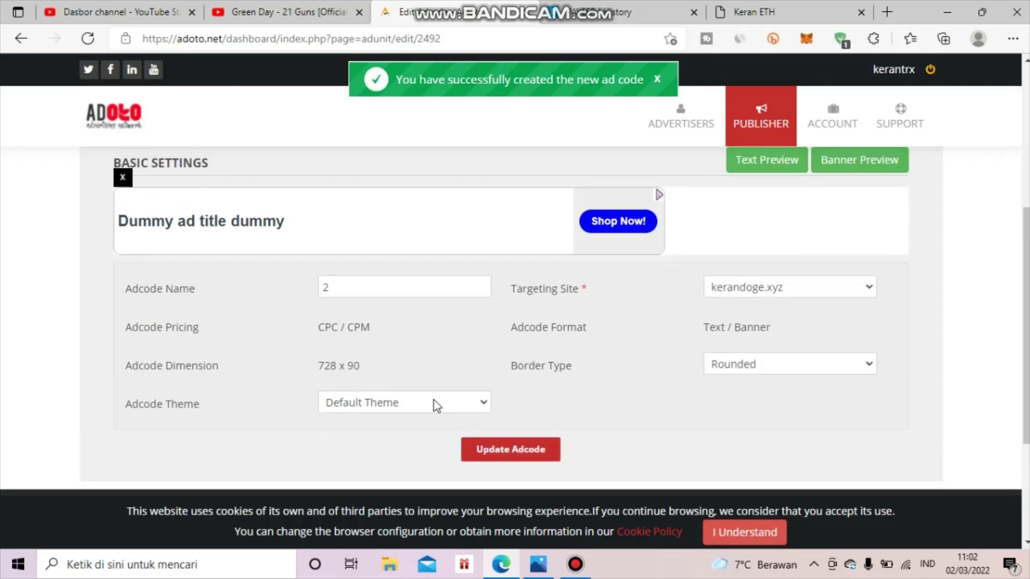
left_click(434, 401)
left_click(361, 440)
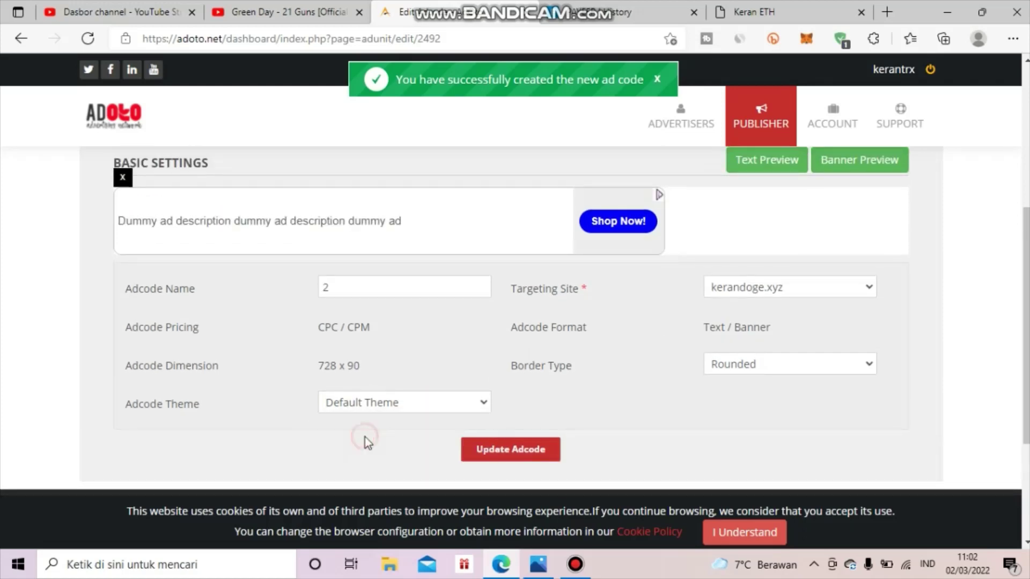
left_click(400, 413)
left_click(370, 424)
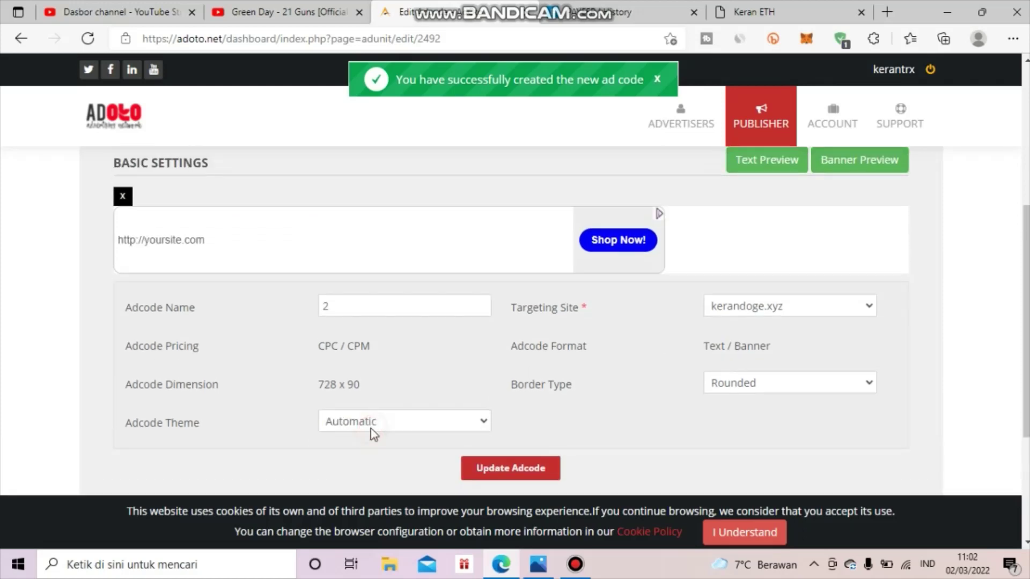
Step: Open the publisher home page and review the account totals and the top CPC adcodes
scroll(437, 263, "up", 5)
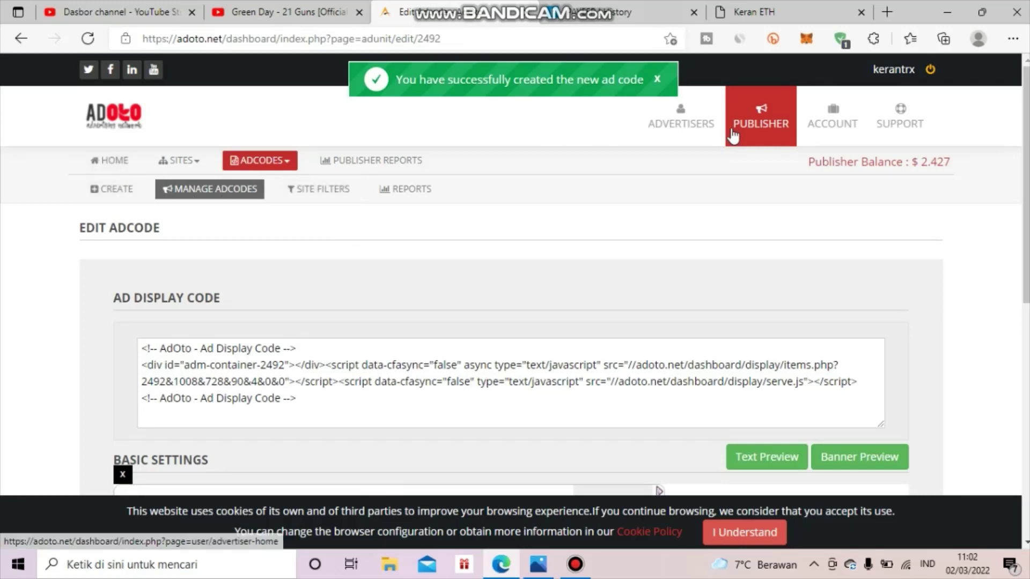
left_click(752, 136)
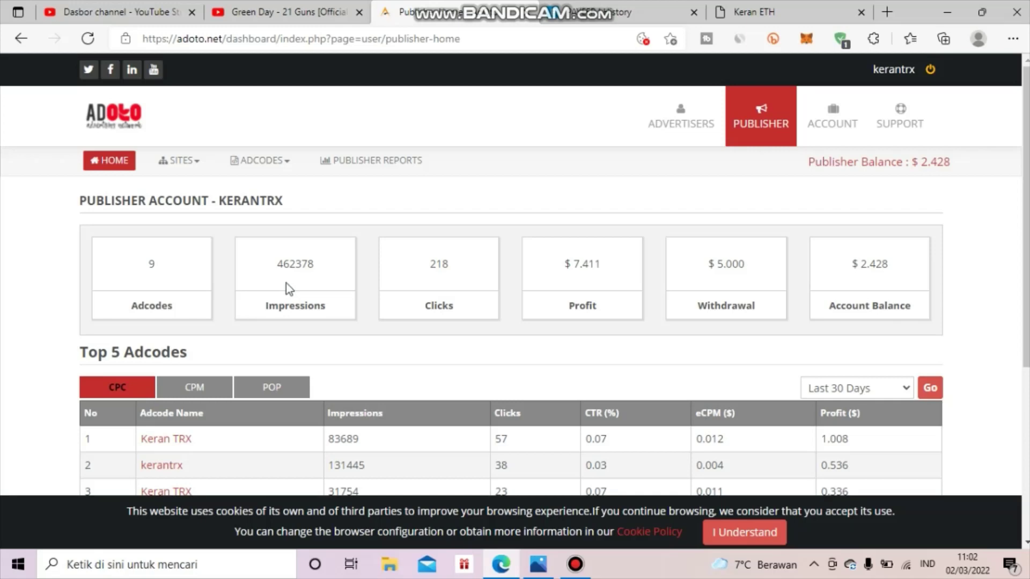
scroll(285, 282, "down", 2)
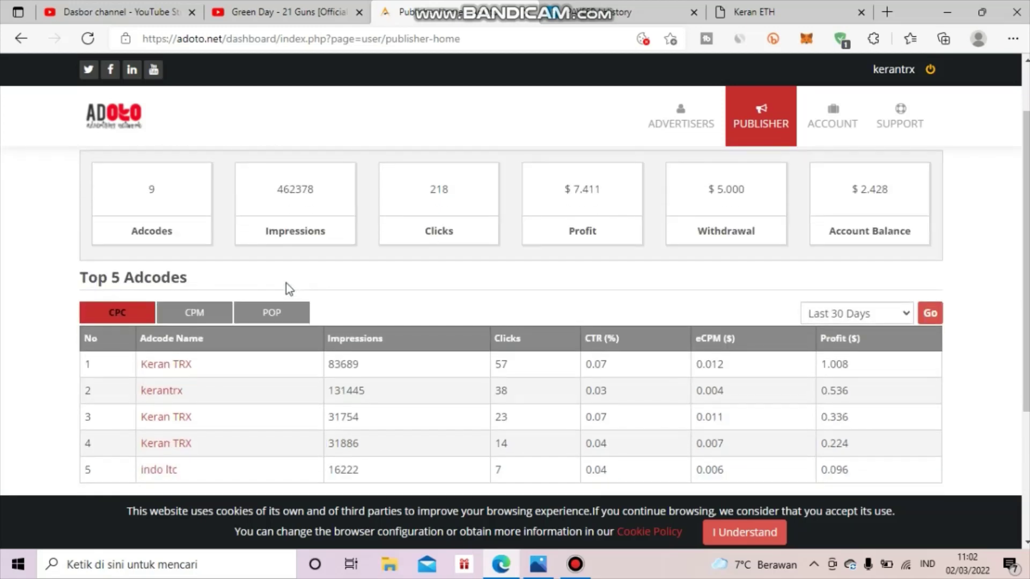
scroll(285, 282, "up", 2)
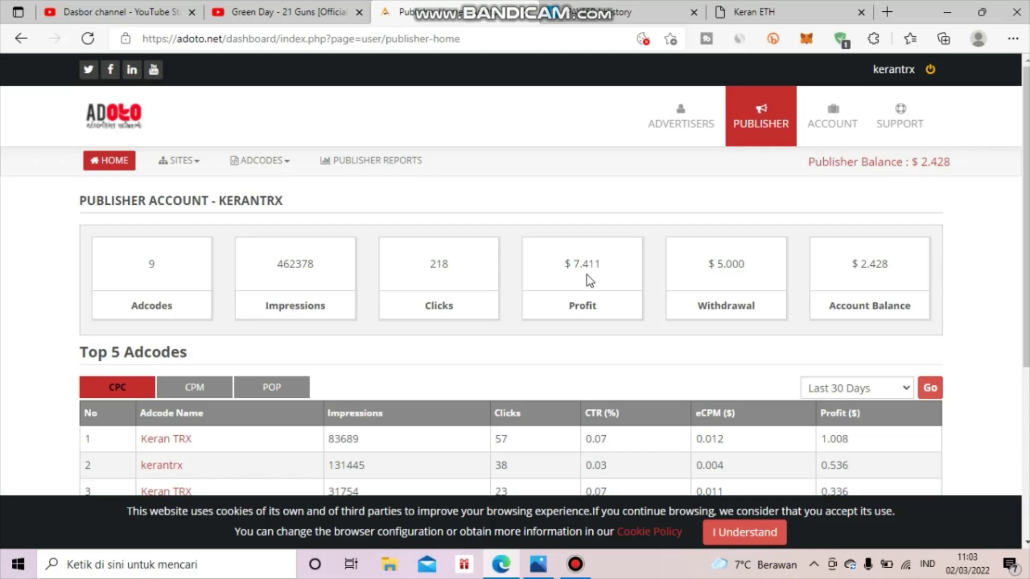
Step: Check the Adoto ad on the Keran ETH page again, and return to examine the publisher statistics and top CPC adcodes
left_click(750, 18)
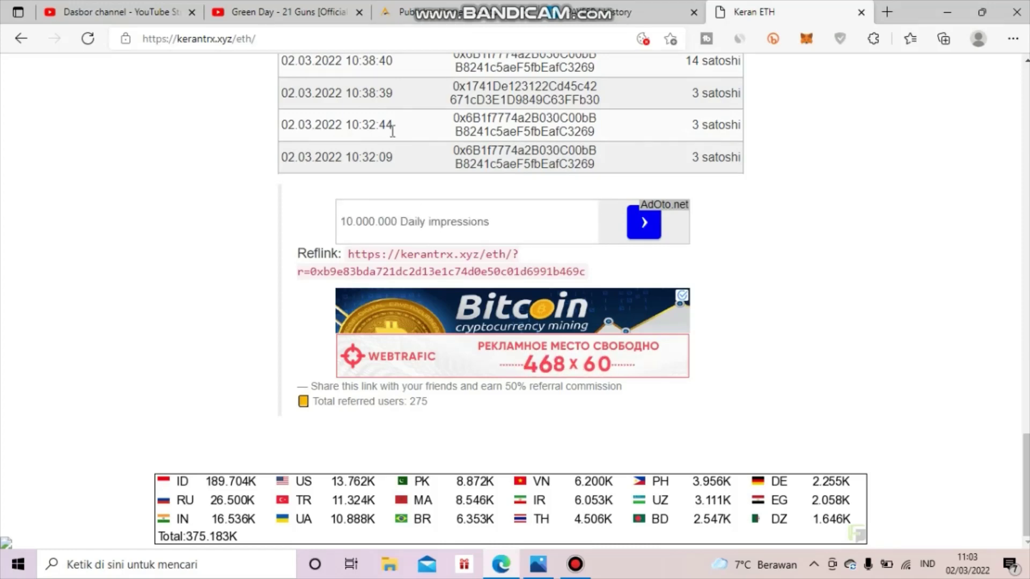
left_click(464, 20)
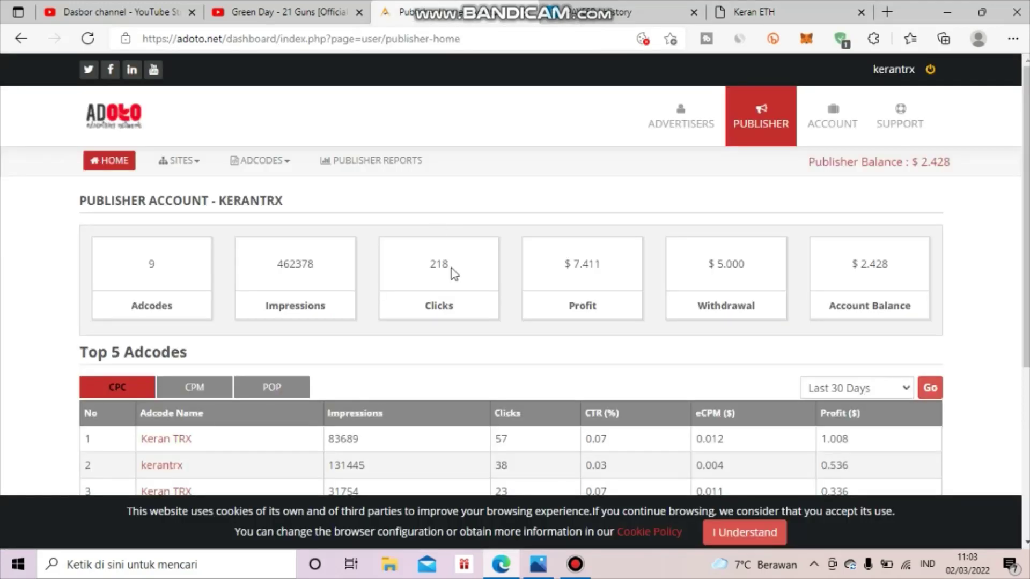
scroll(780, 279, "down", 4)
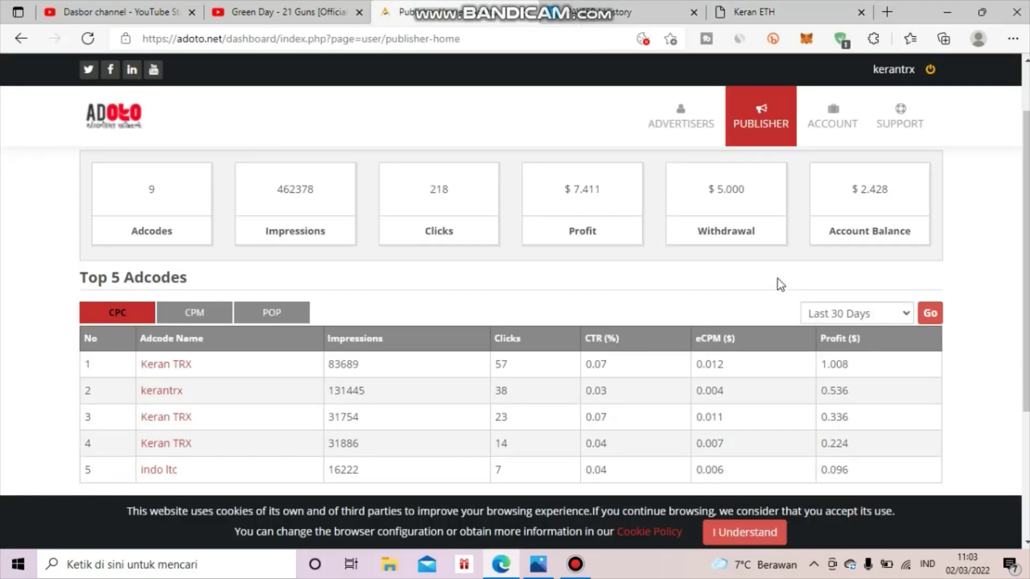
scroll(411, 328, "up", 1)
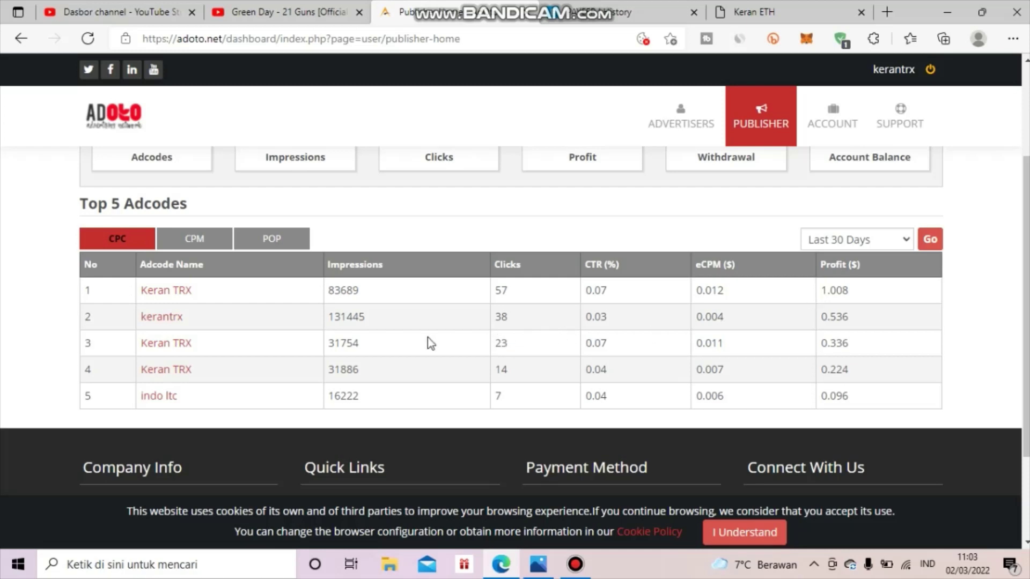
Step: Review the top five adcodes for CPM and for POP
left_click(177, 242)
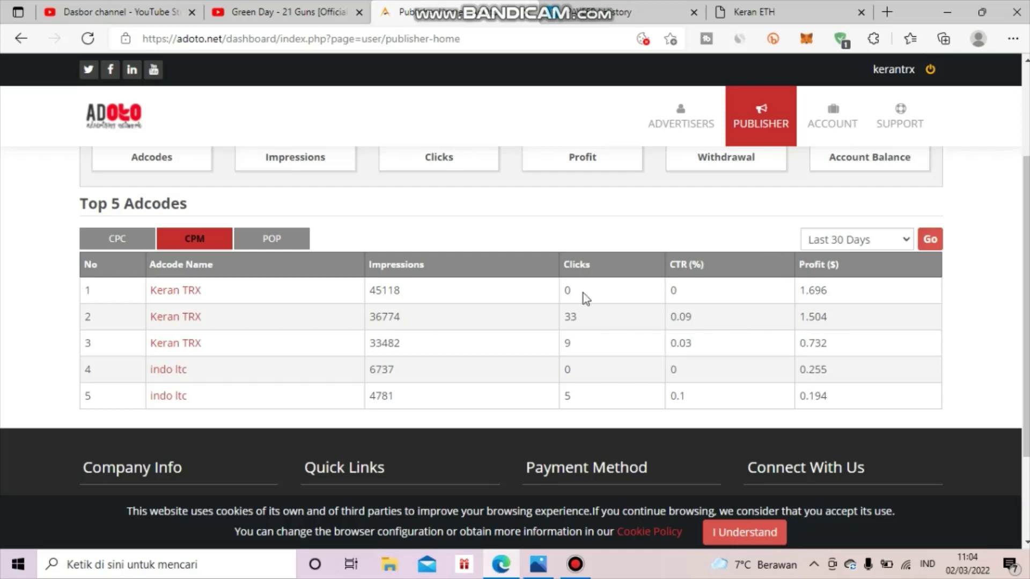
left_click(259, 240)
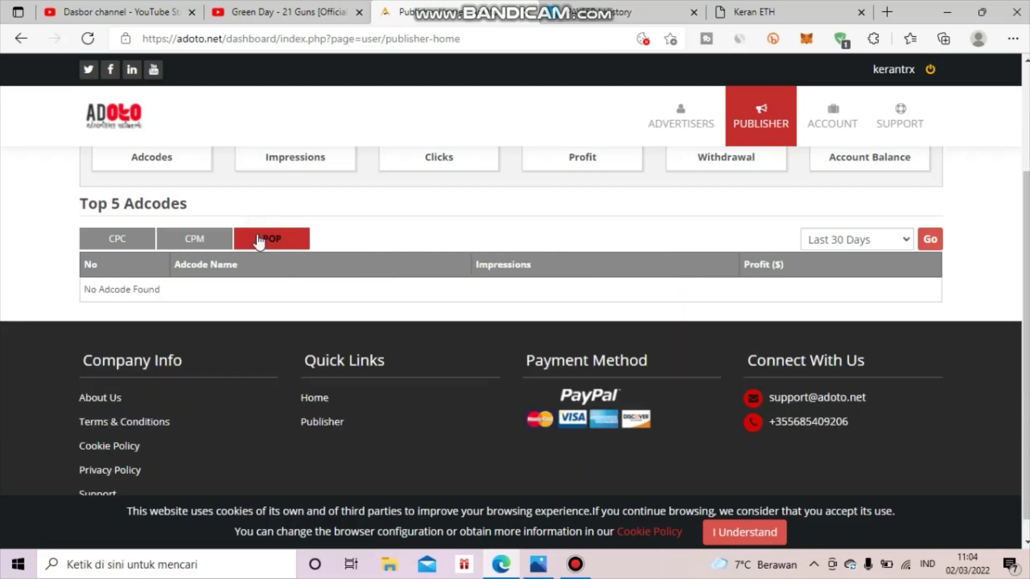
scroll(260, 242, "up", 3)
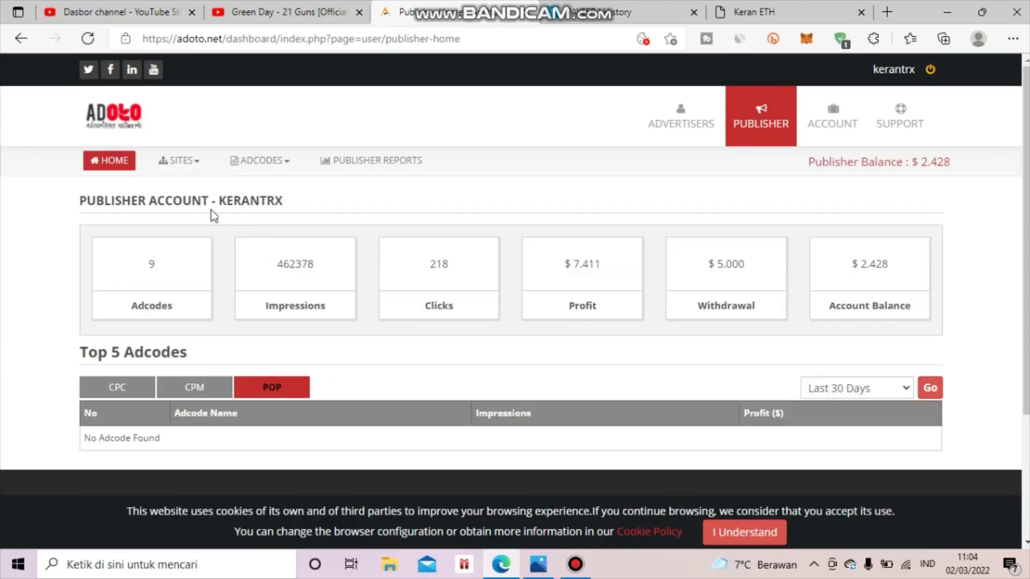
Step: Open the publisher reports and examine today's overall CPC, CPM and POP figures
left_click(356, 171)
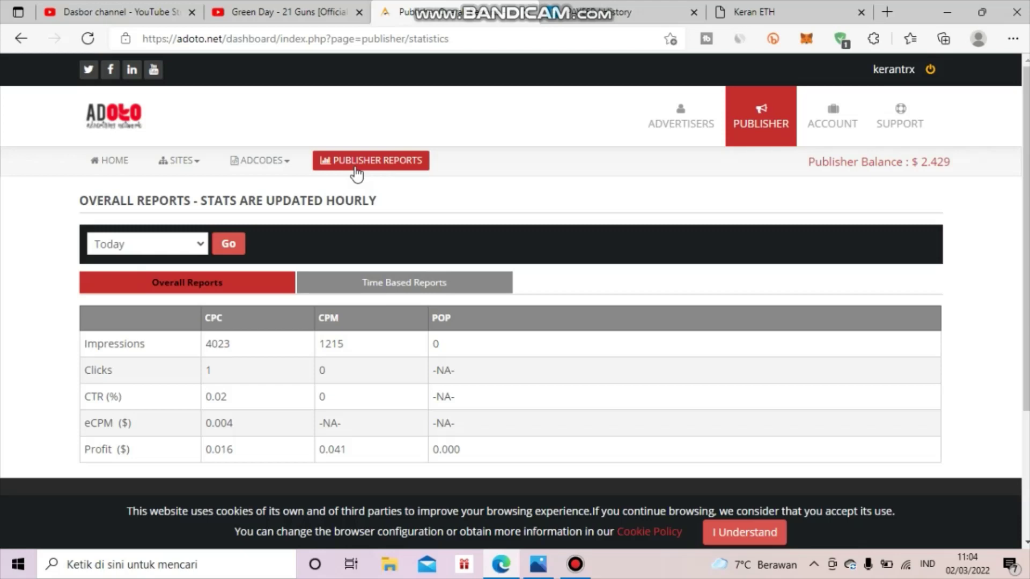
scroll(368, 217, "down", 1)
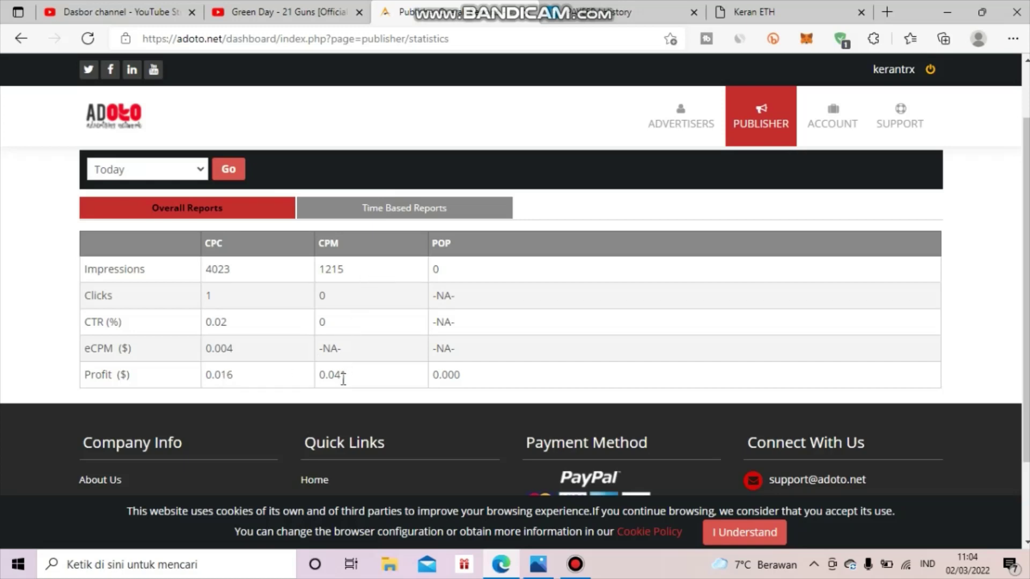
scroll(343, 370, "up", 1)
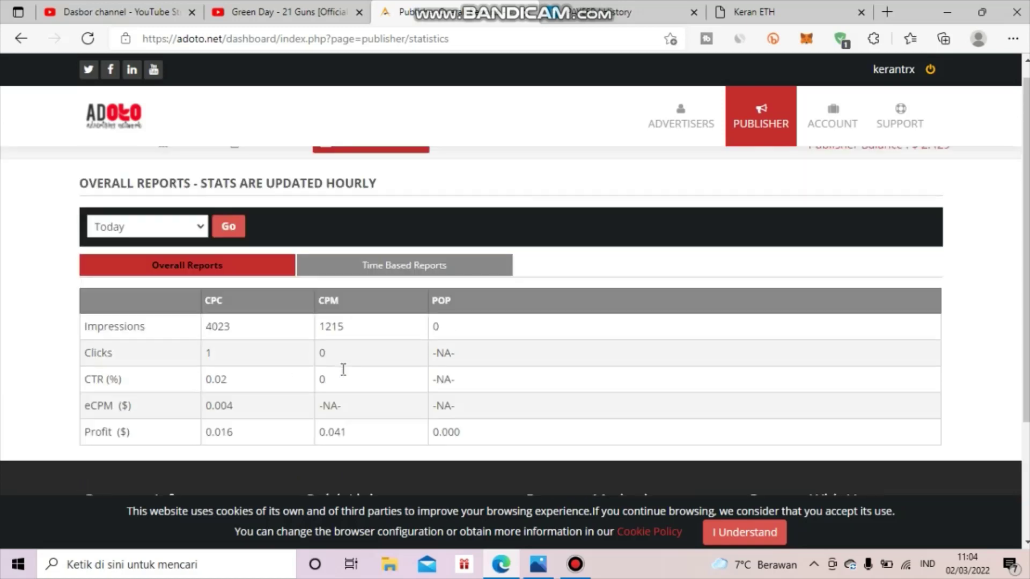
scroll(343, 370, "up", 1)
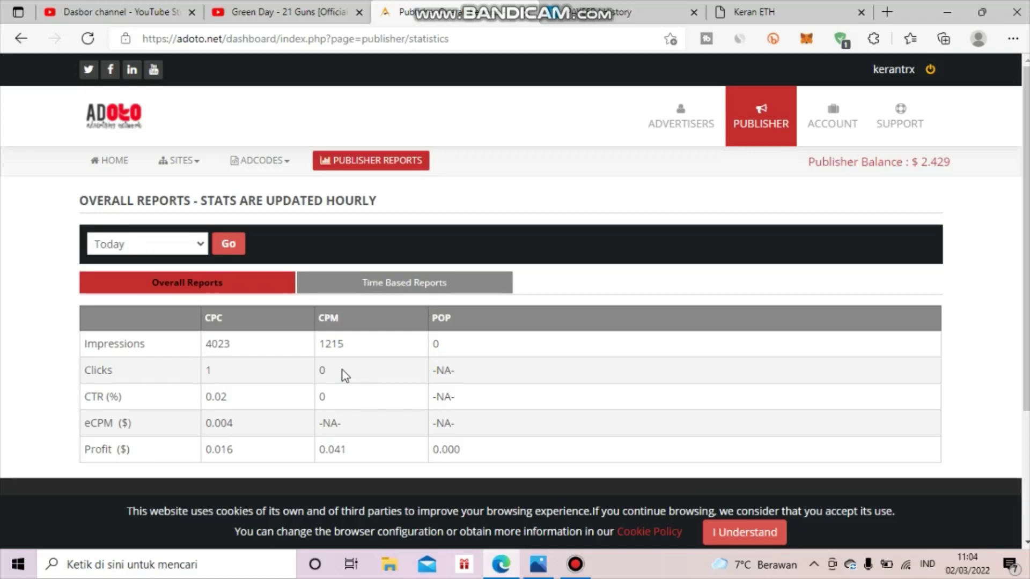